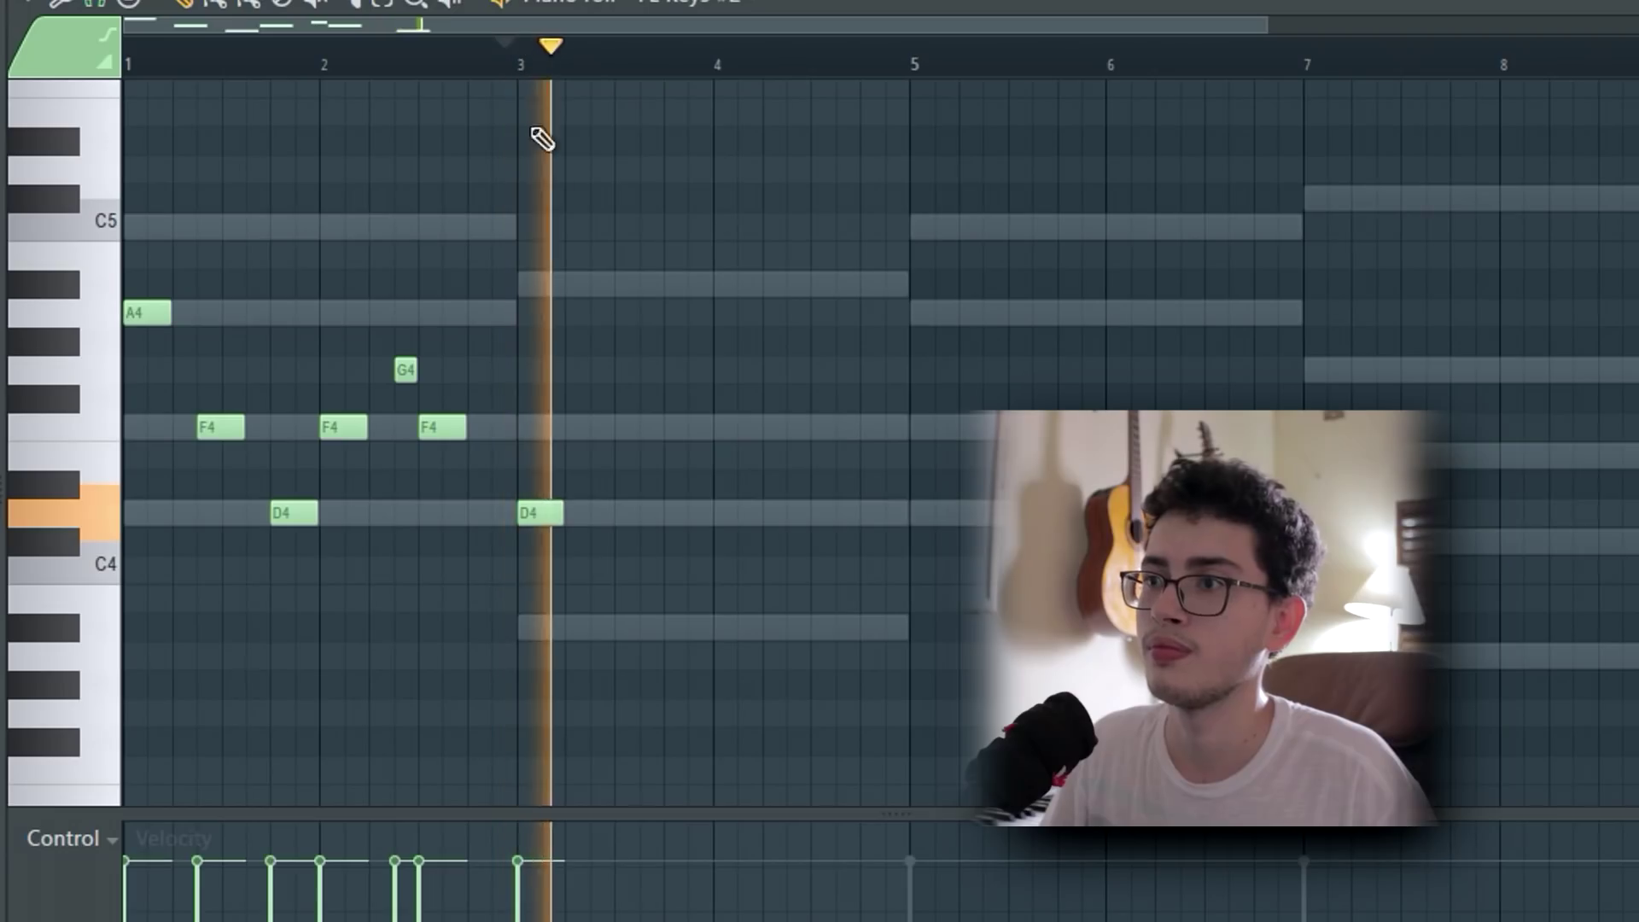
Extend the bell melody with a D4 note late in bar 3 and F4, A#3 and F4 notes across bar 4.
{"action": "left_click", "coordinate": [674, 512]}
{"action": "key", "text": "space"}
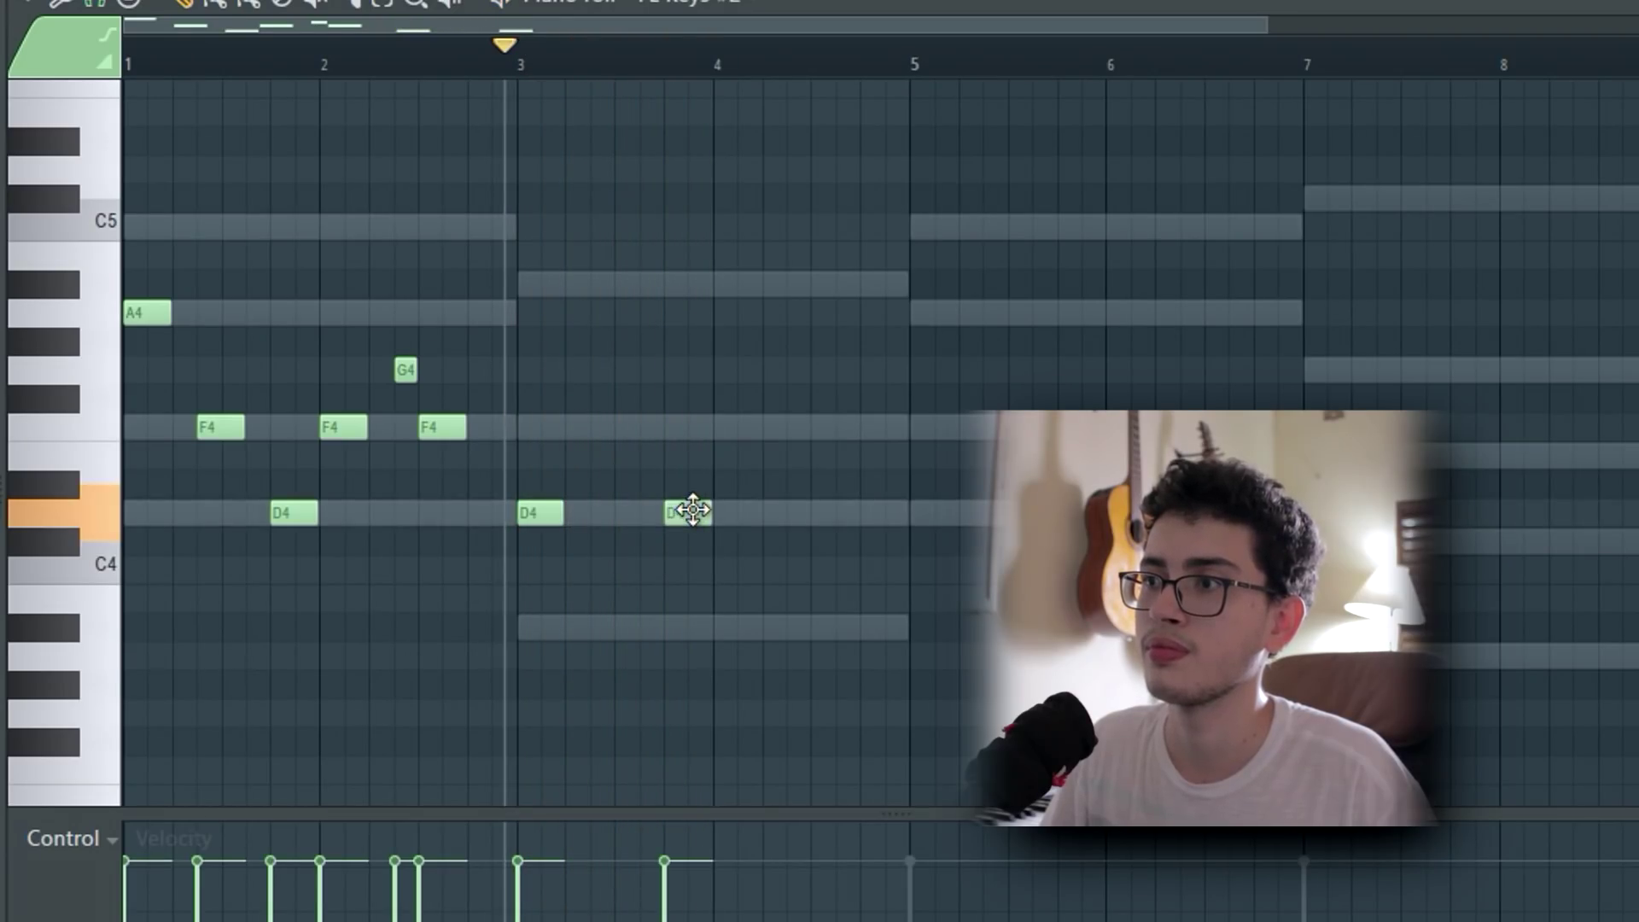
{"action": "left_click", "coordinate": [922, 64]}
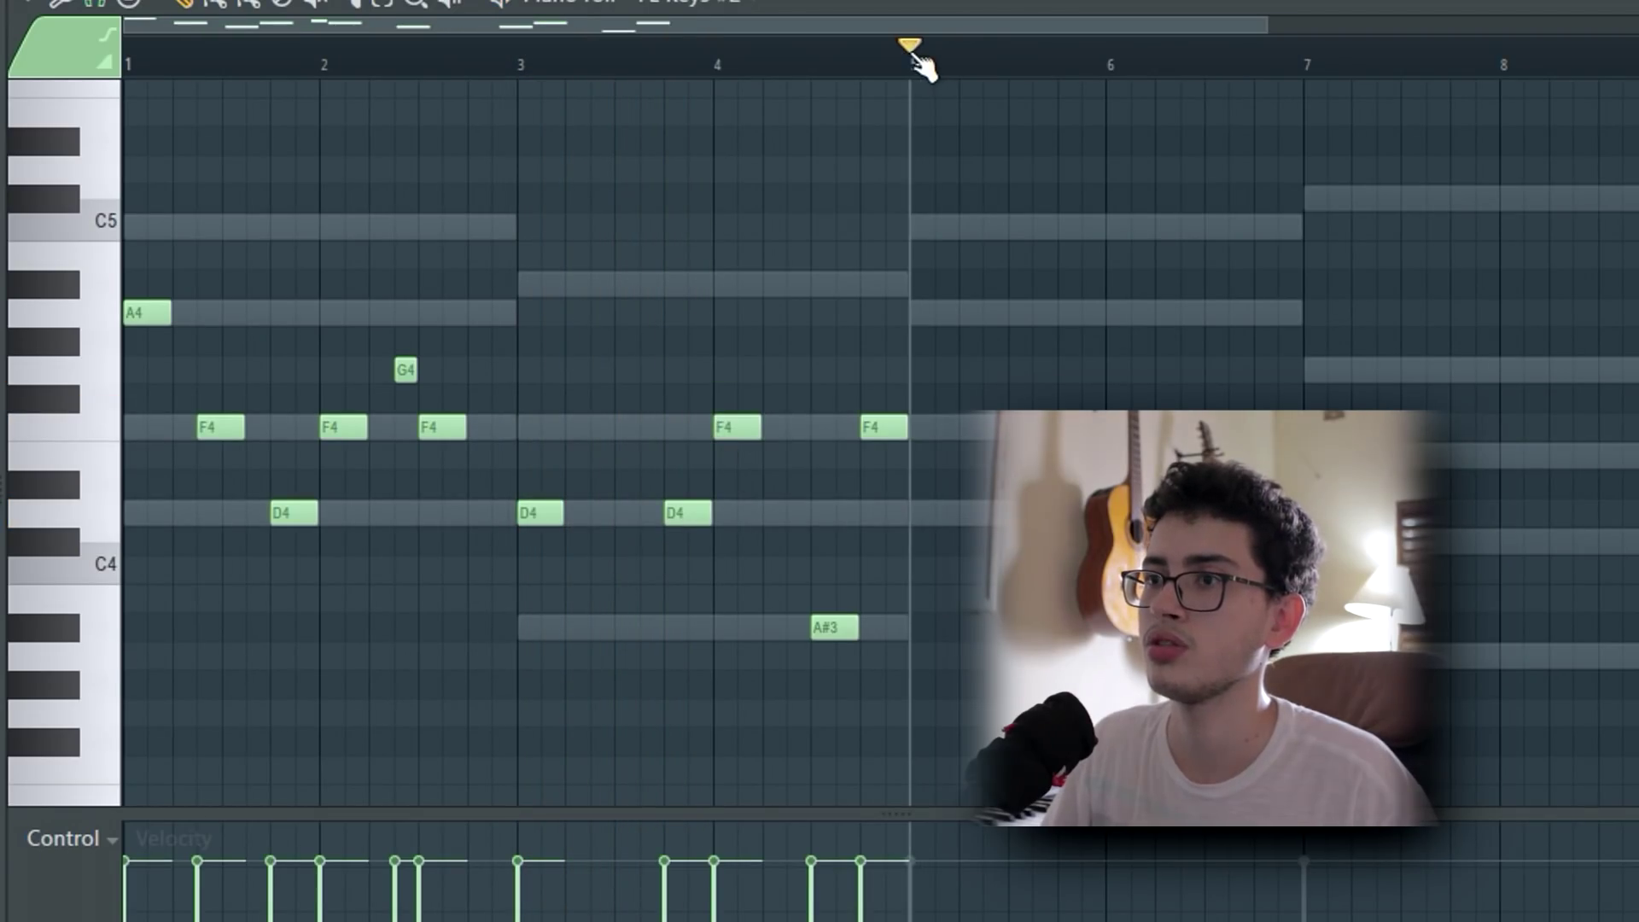
{"action": "key", "text": "space"}
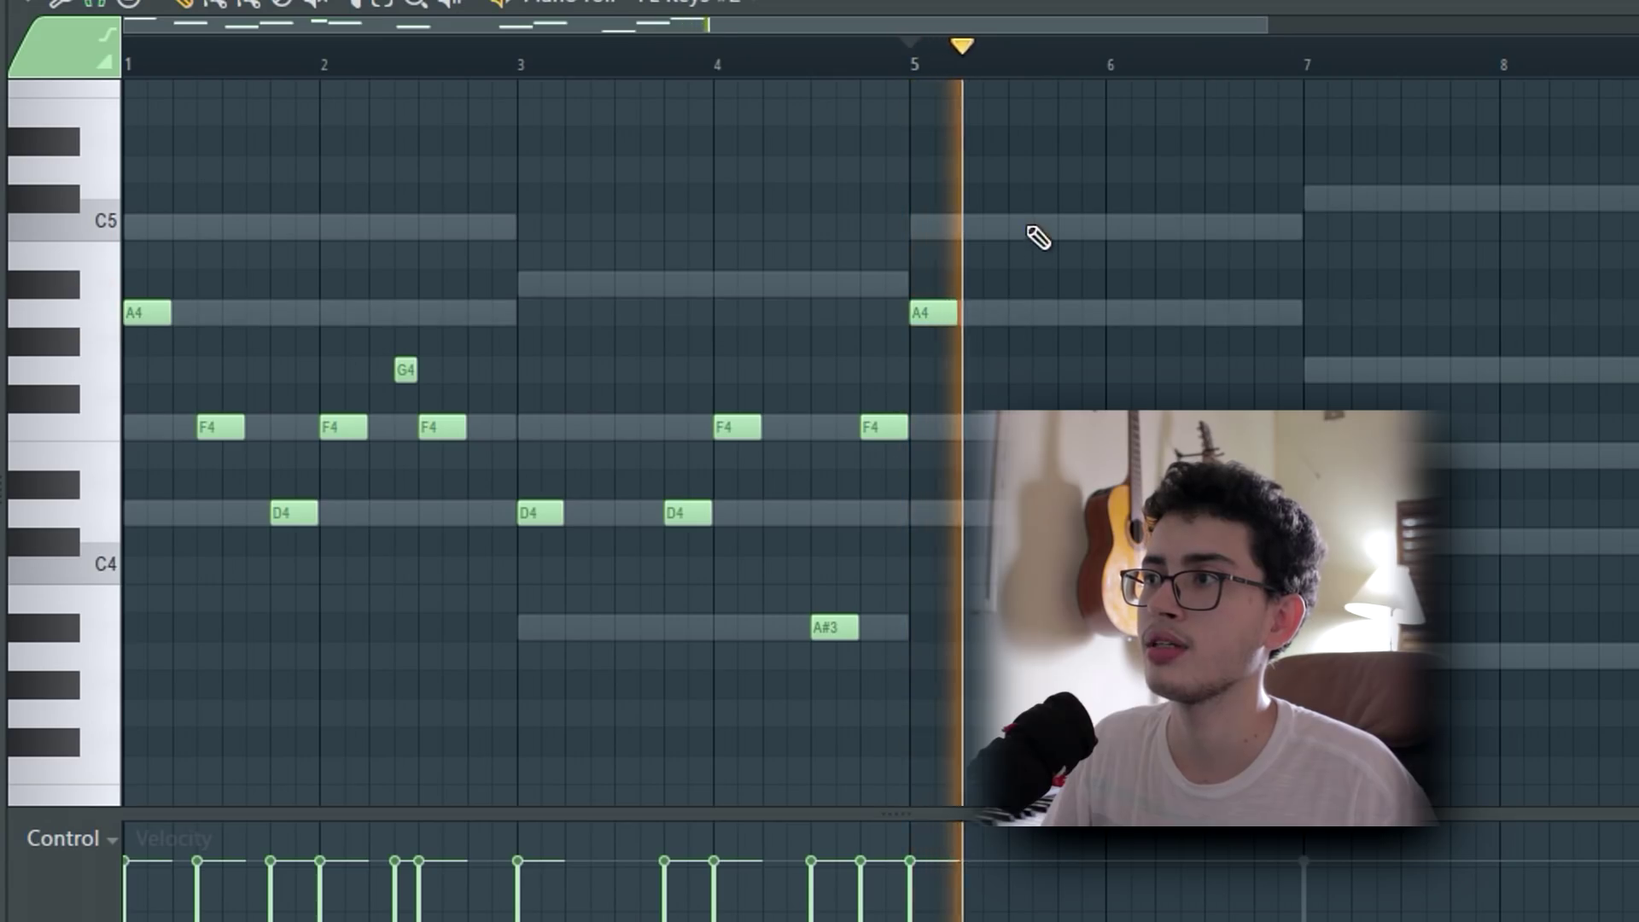
Place a C5 and an A4 note in the second half of bar 5 and shift them later to fit the rhythm.
{"action": "left_click", "coordinate": [1038, 232]}
{"action": "key", "text": "space"}
{"action": "left_click_drag", "start_coordinate": [1066, 304], "coordinate": [1062, 309]}
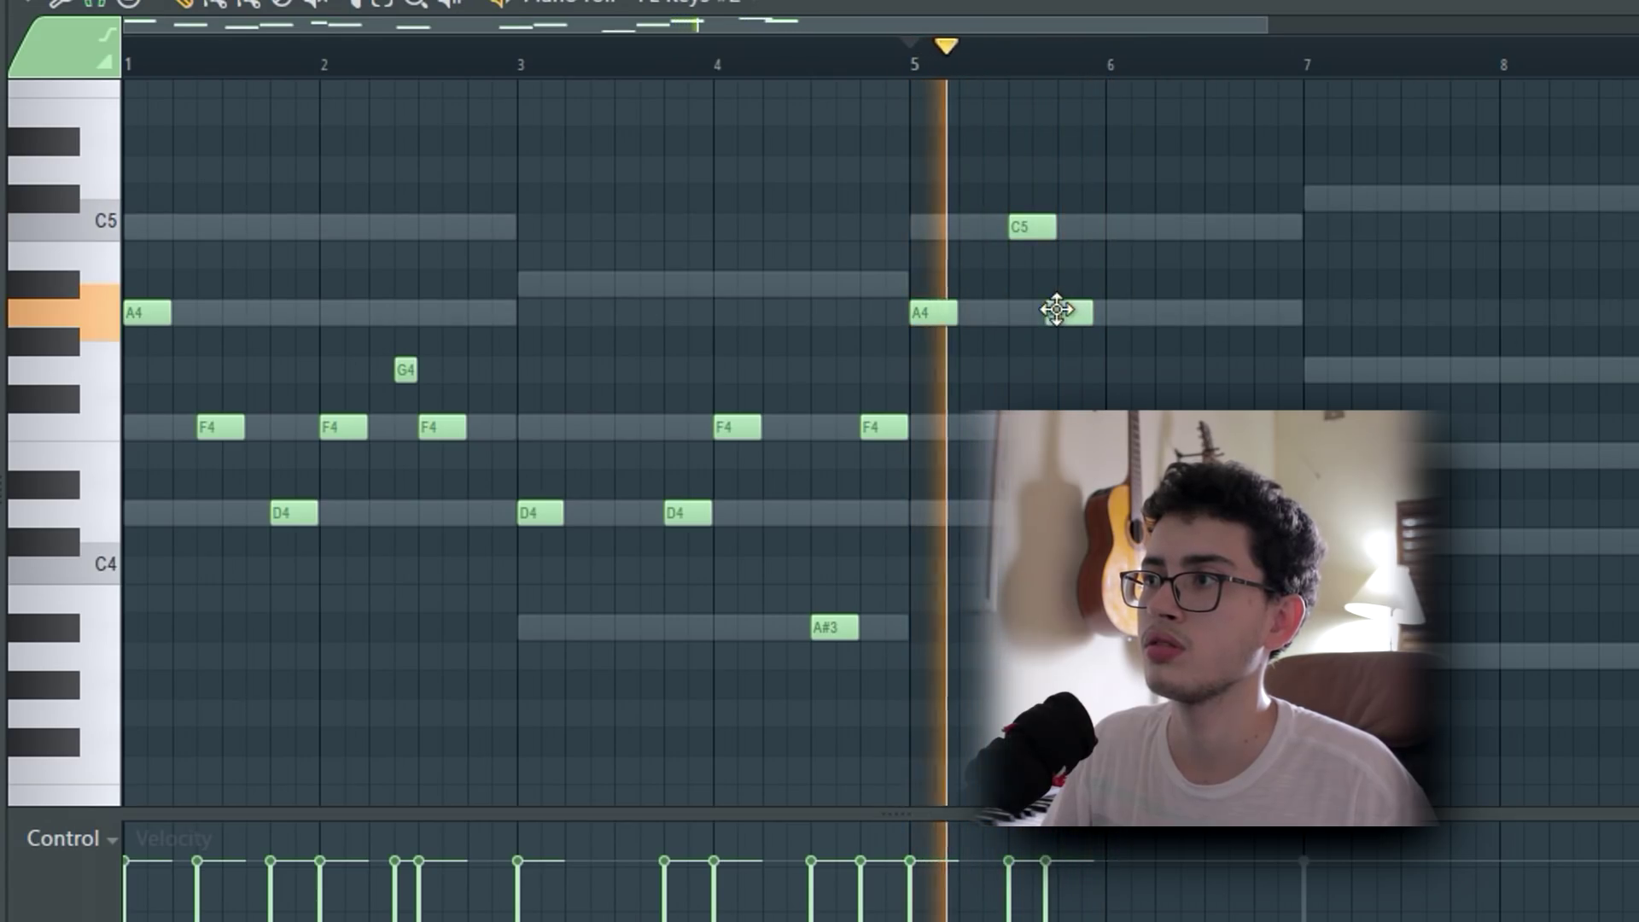
{"action": "key", "text": "space"}
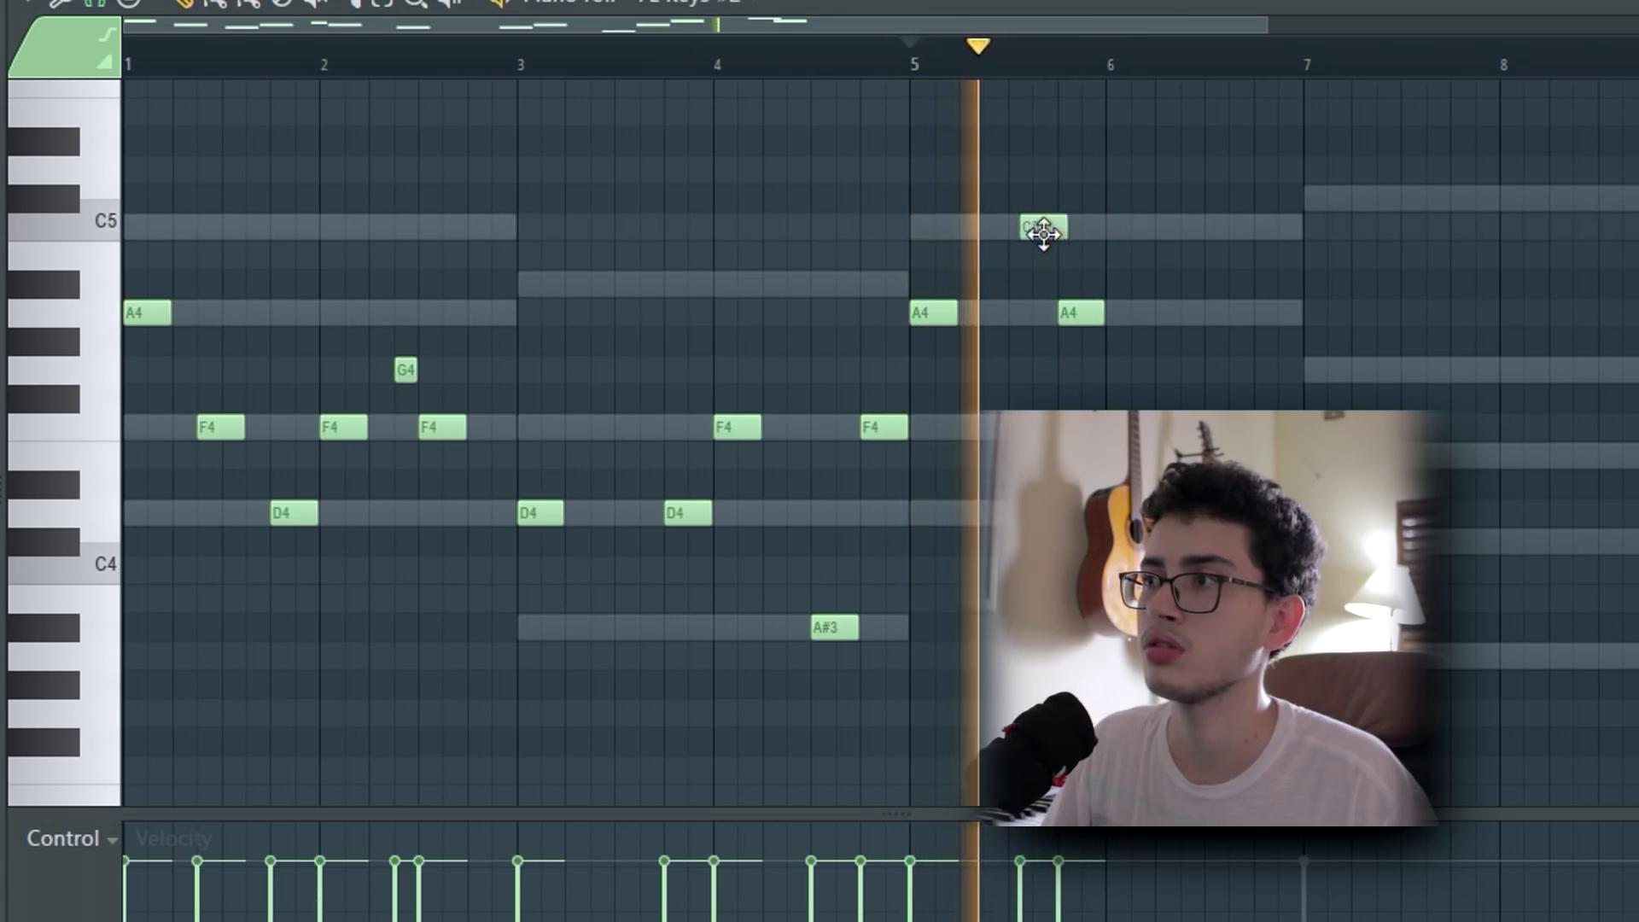
{"action": "left_click_drag", "start_coordinate": [1037, 227], "coordinate": [1061, 232]}
{"action": "key", "text": "space"}
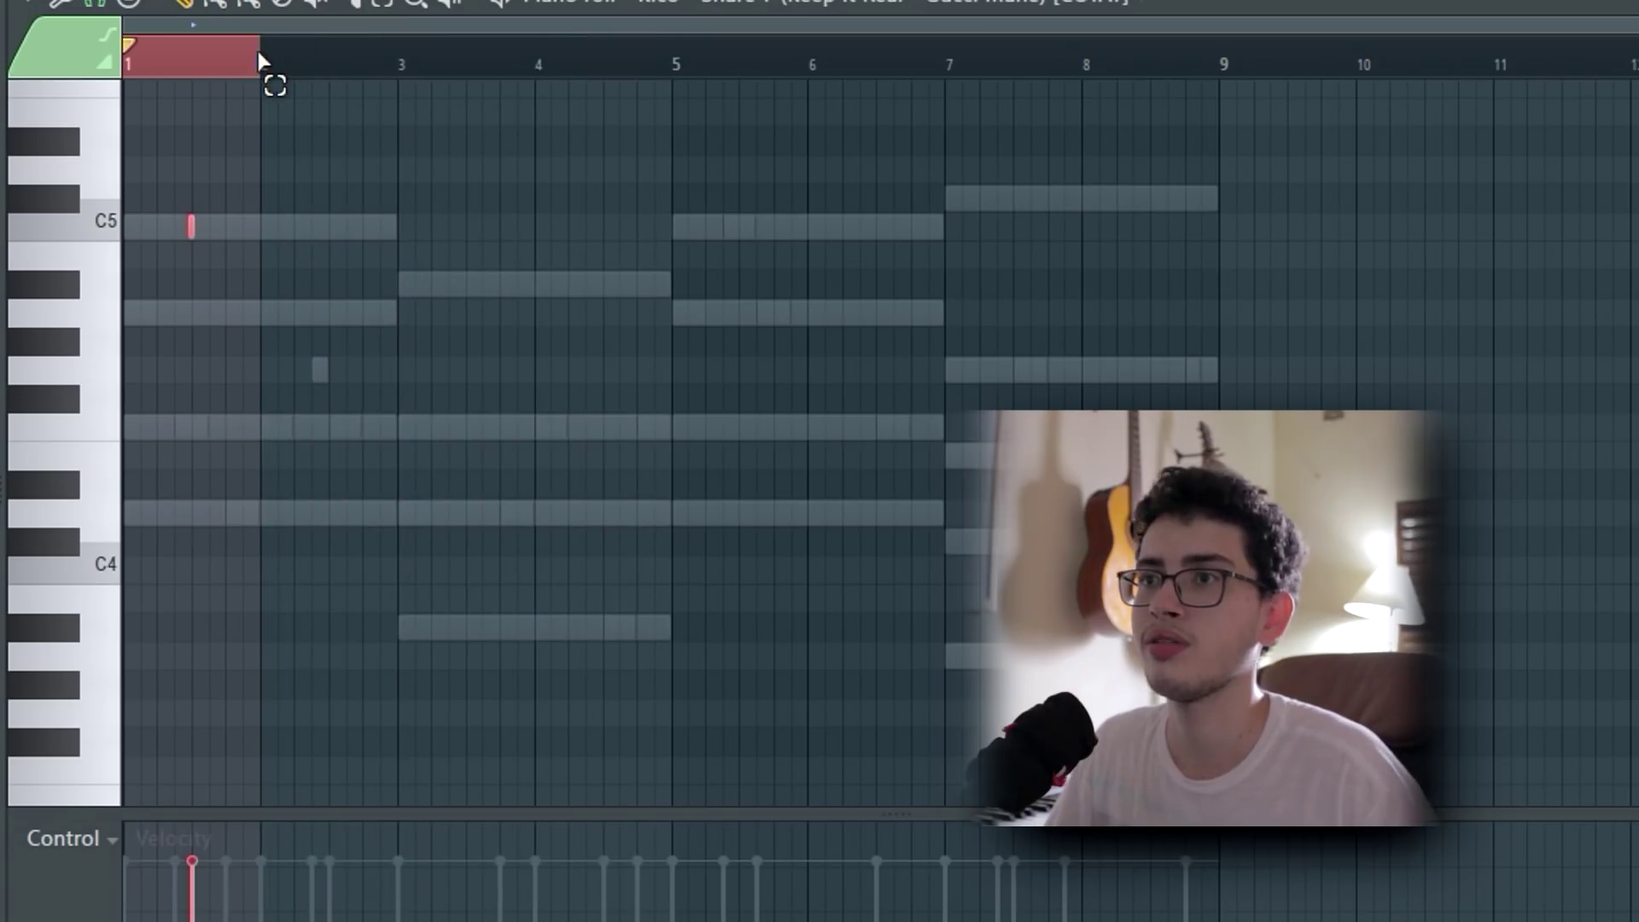
Repeat the snare hit in every bar through bar 8 and add another rim hit in the step sequence.
{"action": "left_click", "coordinate": [261, 60]}
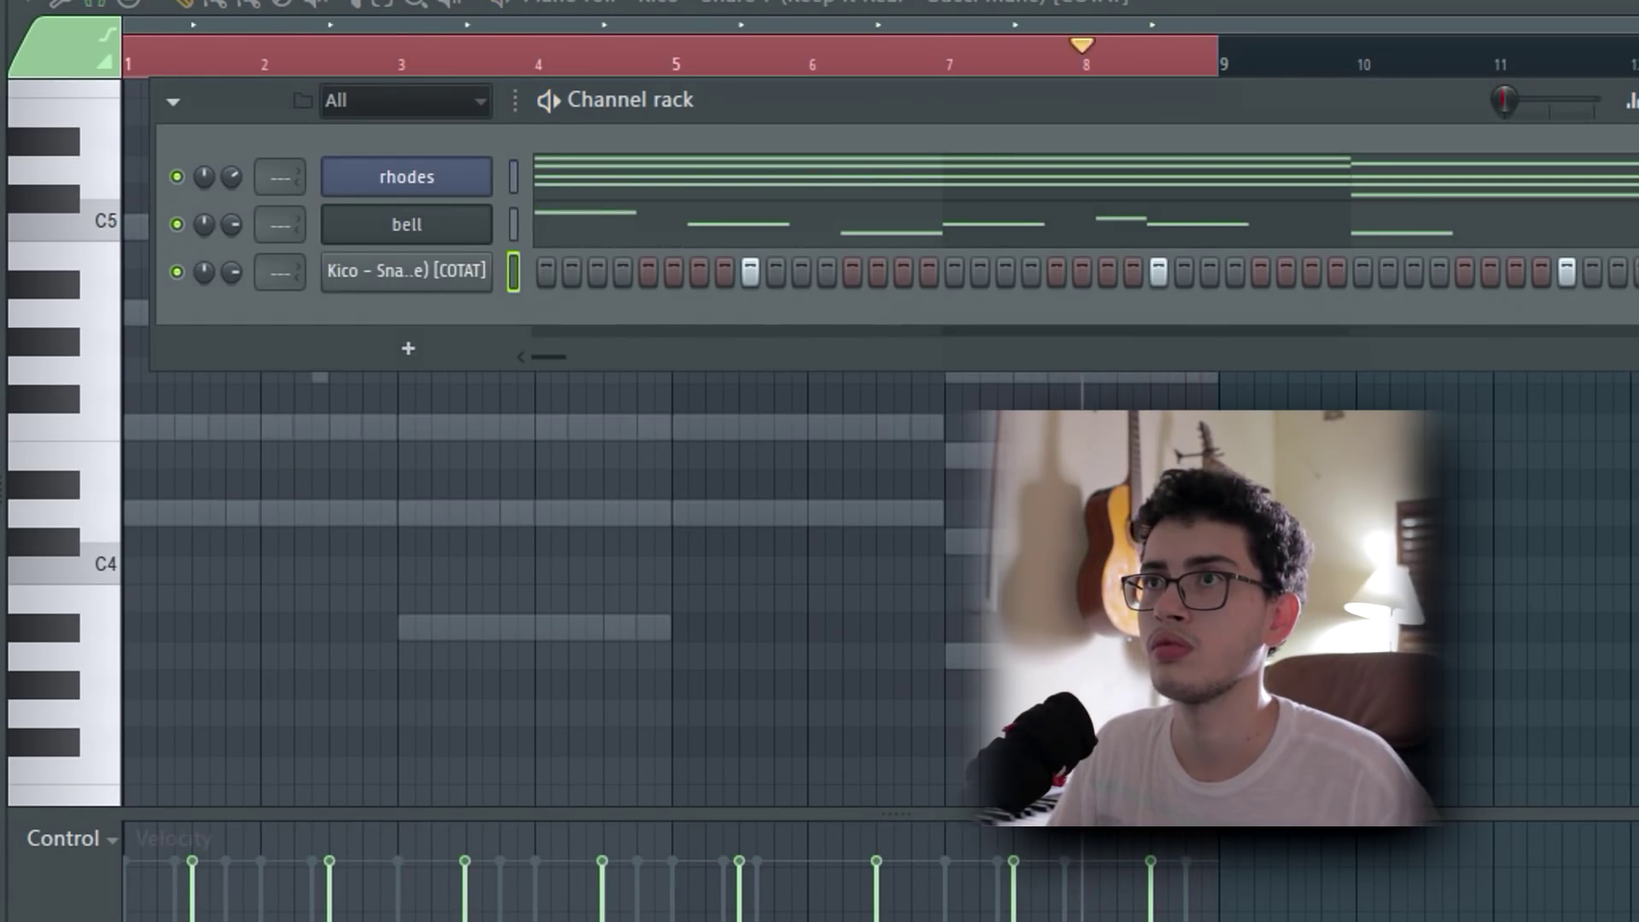
{"action": "key", "text": "space"}
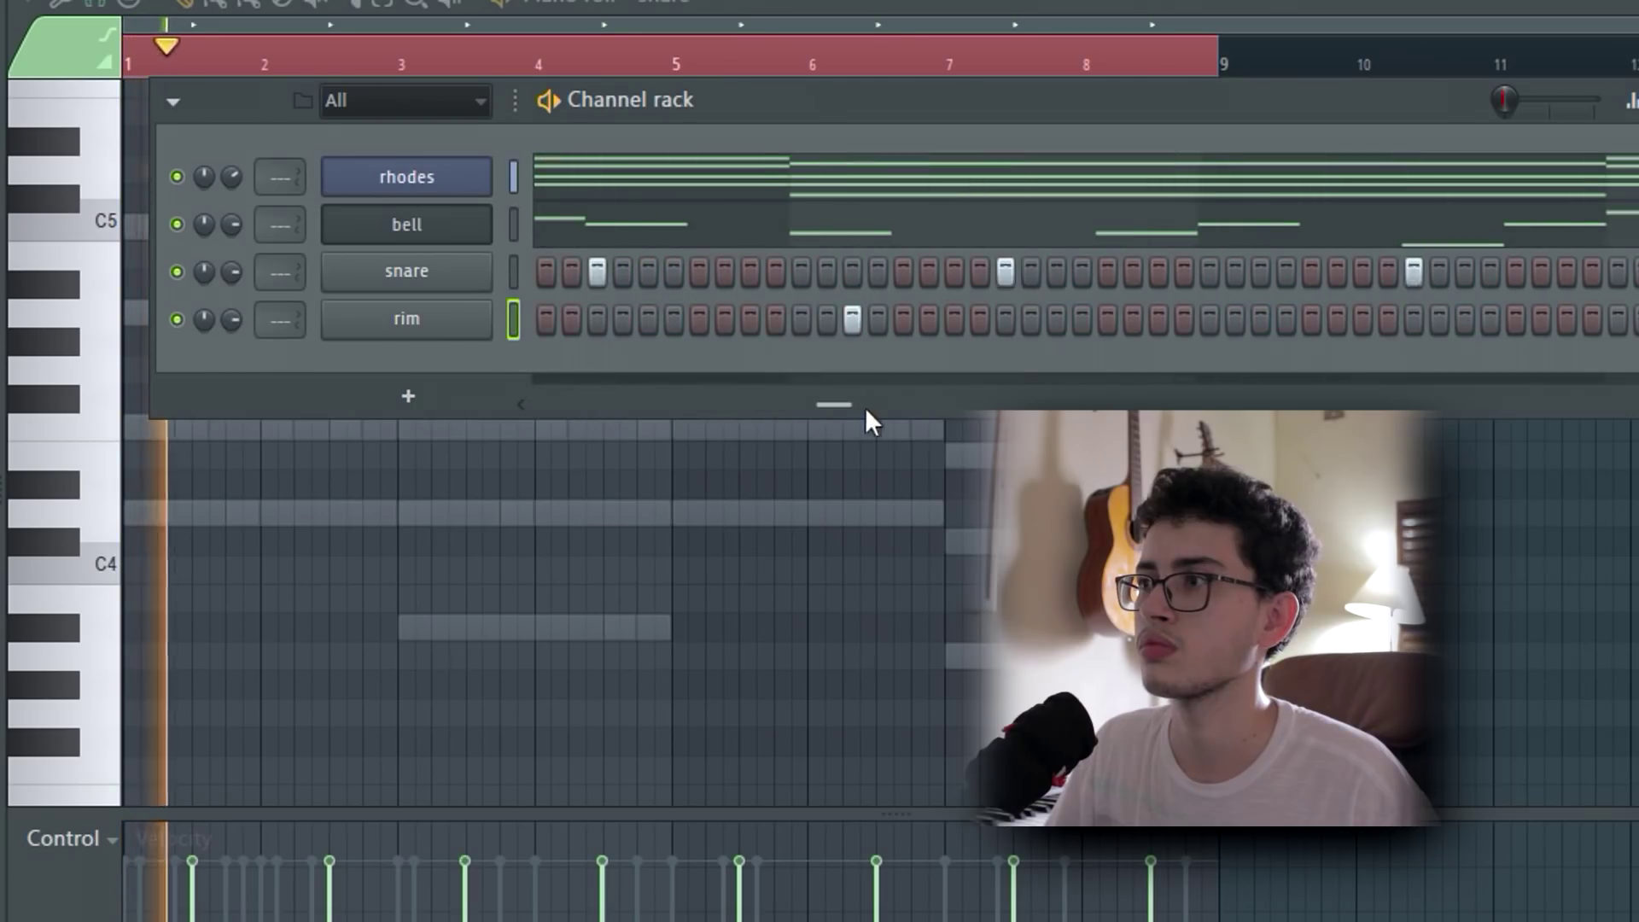
{"action": "left_click", "coordinate": [1134, 324]}
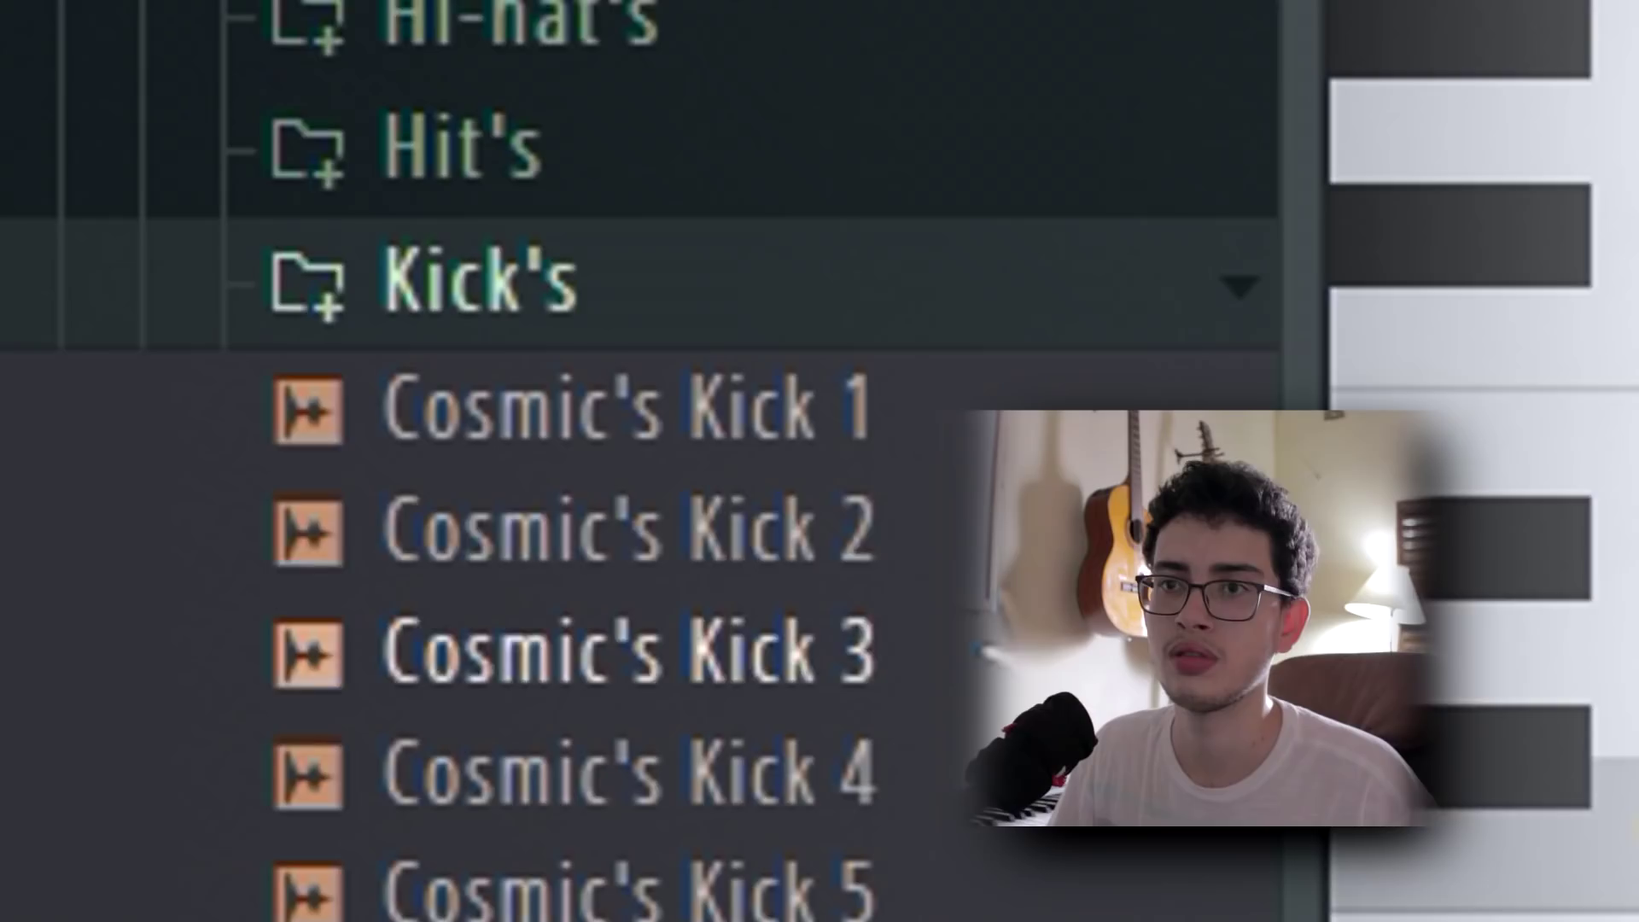
Audition several samples in the Kick's folder, including Cosmic's Kick 1.
{"action": "left_click", "coordinate": [879, 490]}
{"action": "left_click", "coordinate": [878, 575]}
{"action": "left_click", "coordinate": [854, 389]}
{"action": "left_click", "coordinate": [768, 295]}
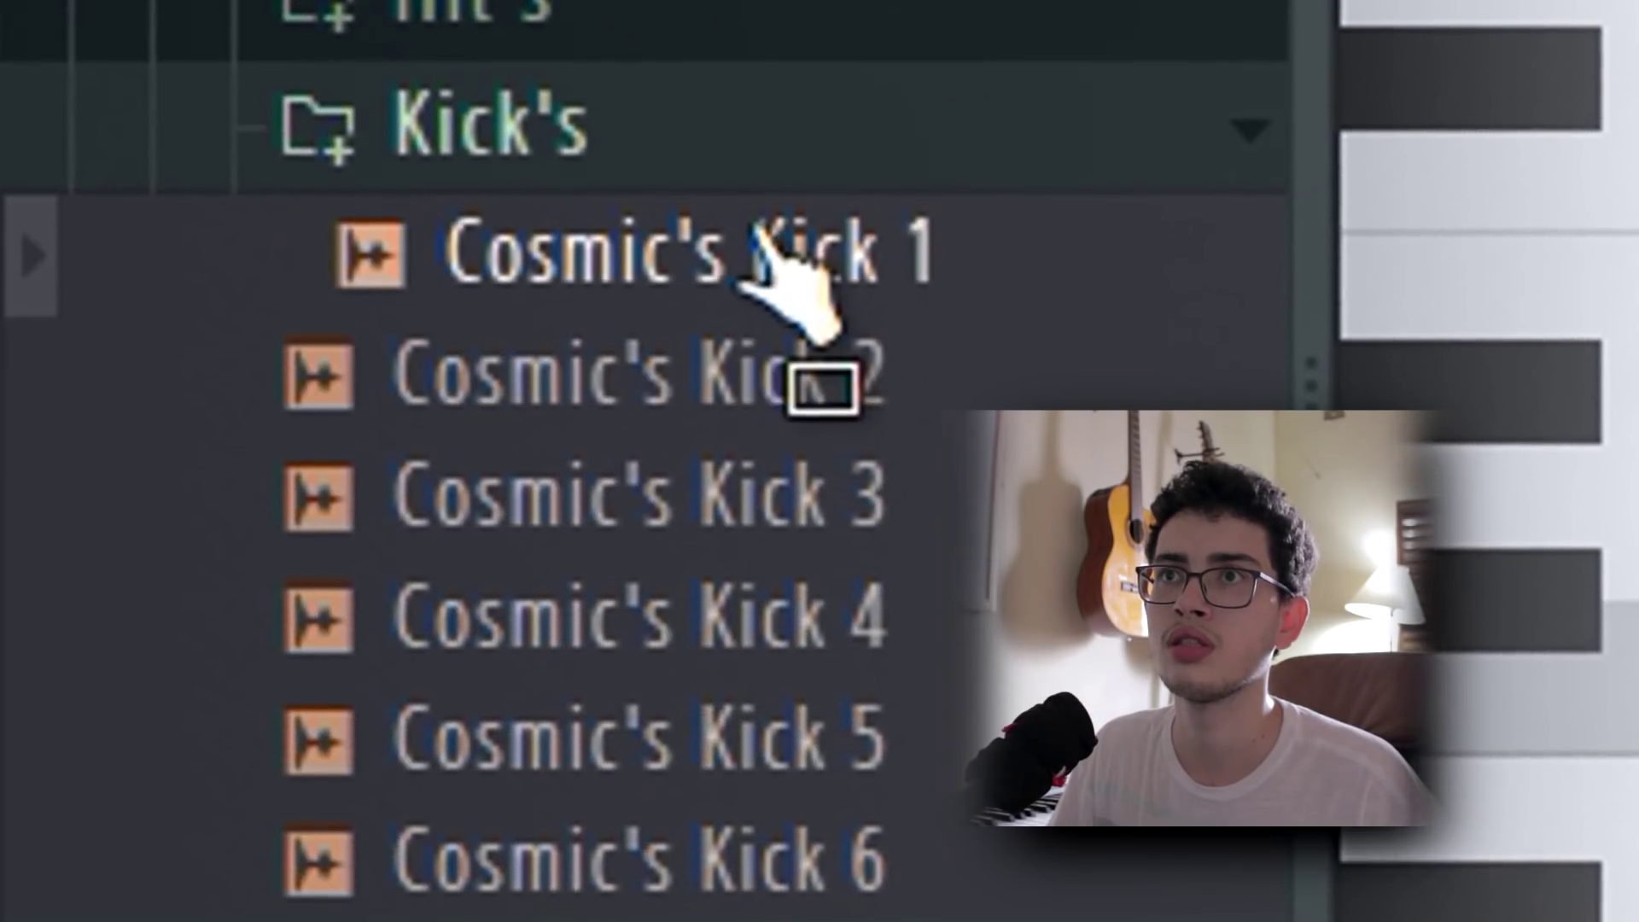
{"action": "left_click", "coordinate": [674, 414]}
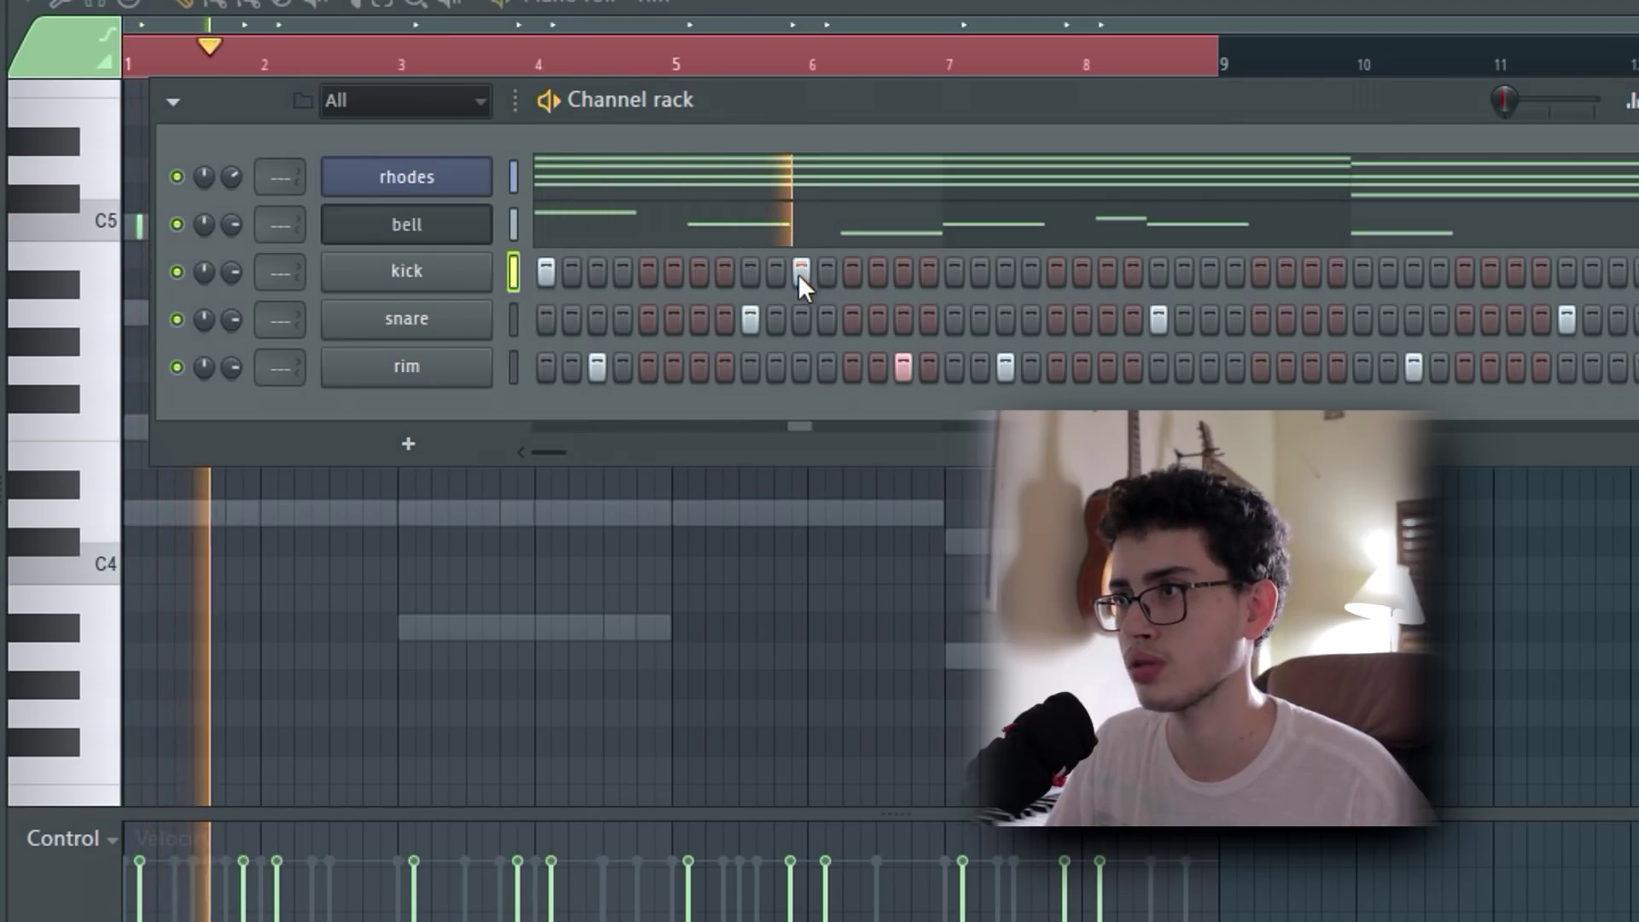
Add a kick hit on step 21 and play back the kick pattern in the piano roll through bar 8.
{"action": "left_click", "coordinate": [1057, 271]}
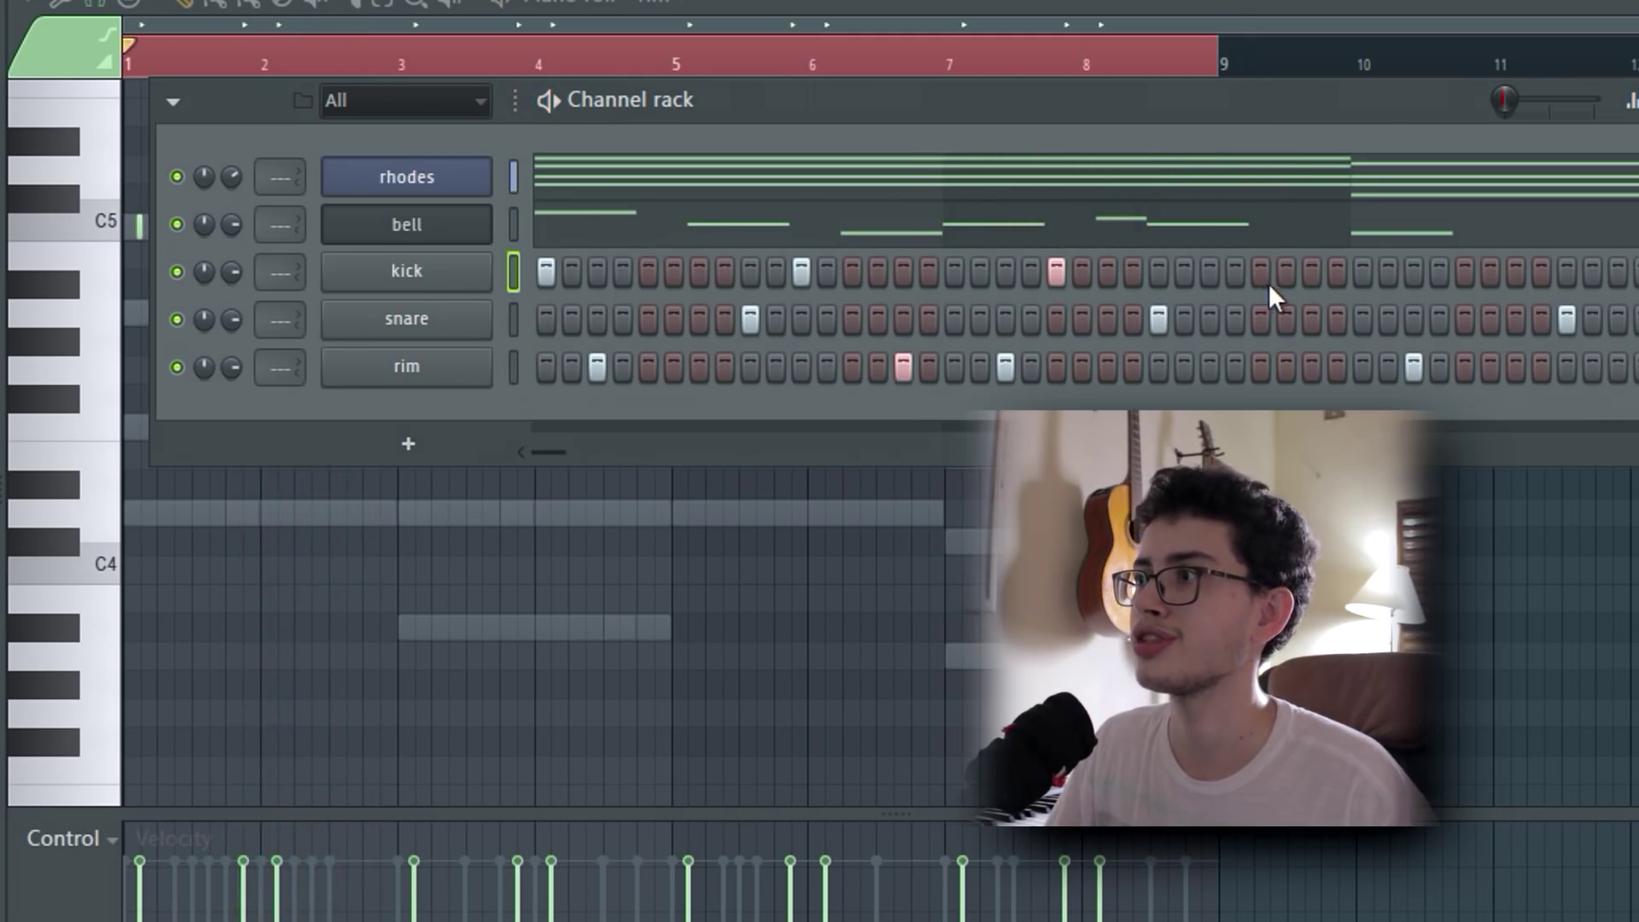
{"action": "key", "text": "space"}
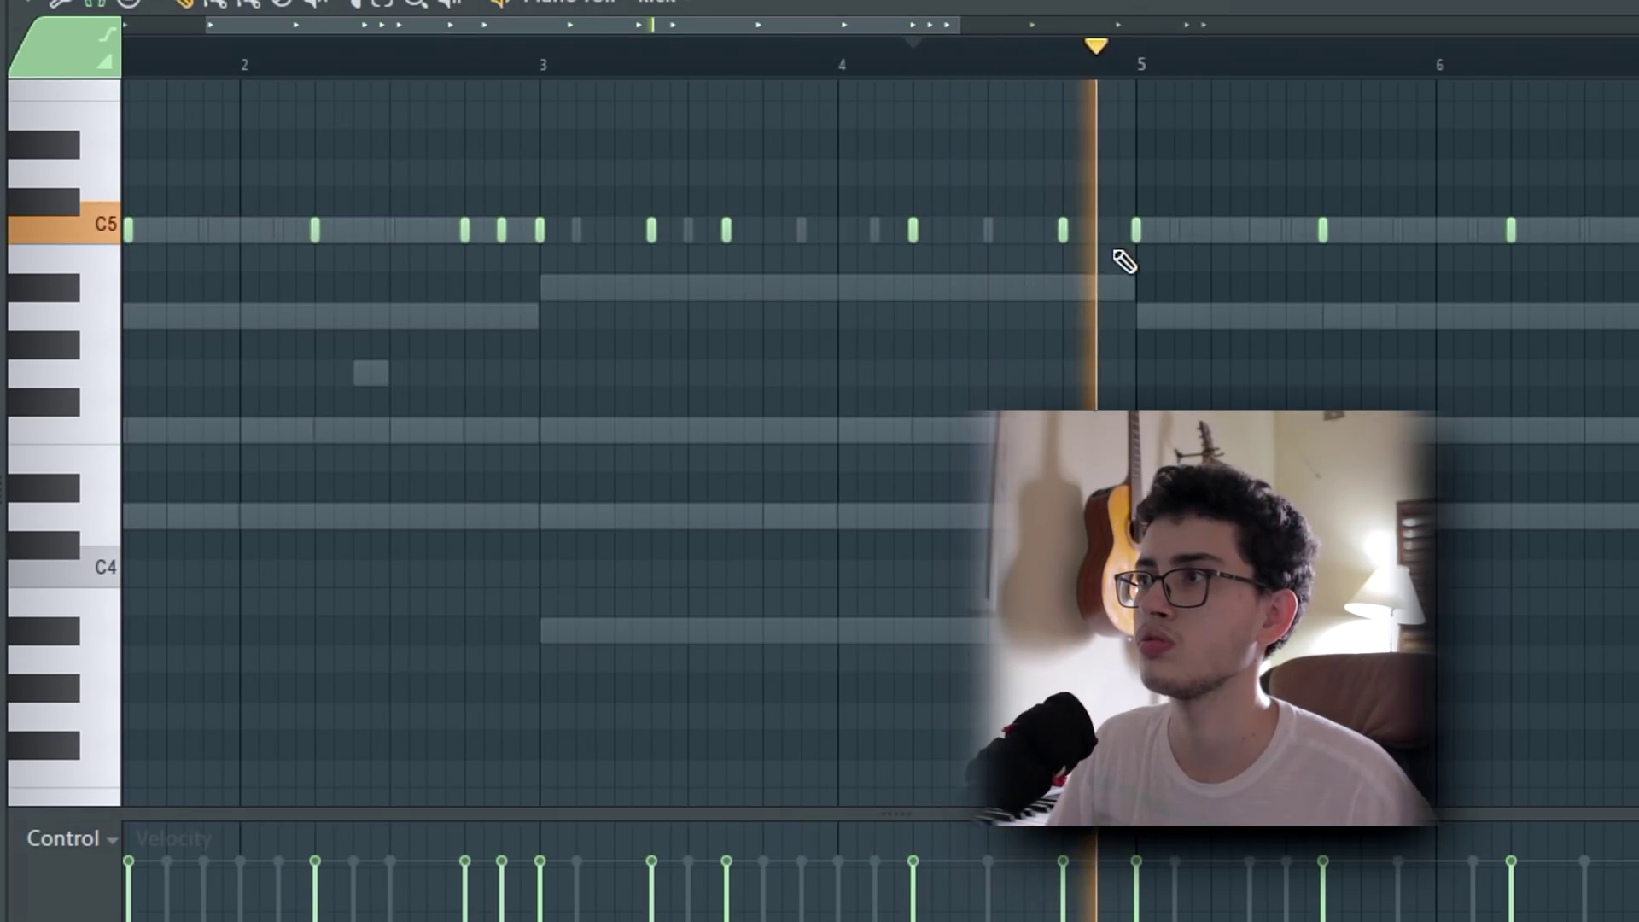
{"action": "scroll", "coordinate": [981, 60], "scroll_direction": "down", "scroll_amount": 4}
{"action": "scroll", "coordinate": [960, 81], "scroll_direction": "up", "scroll_amount": 2}
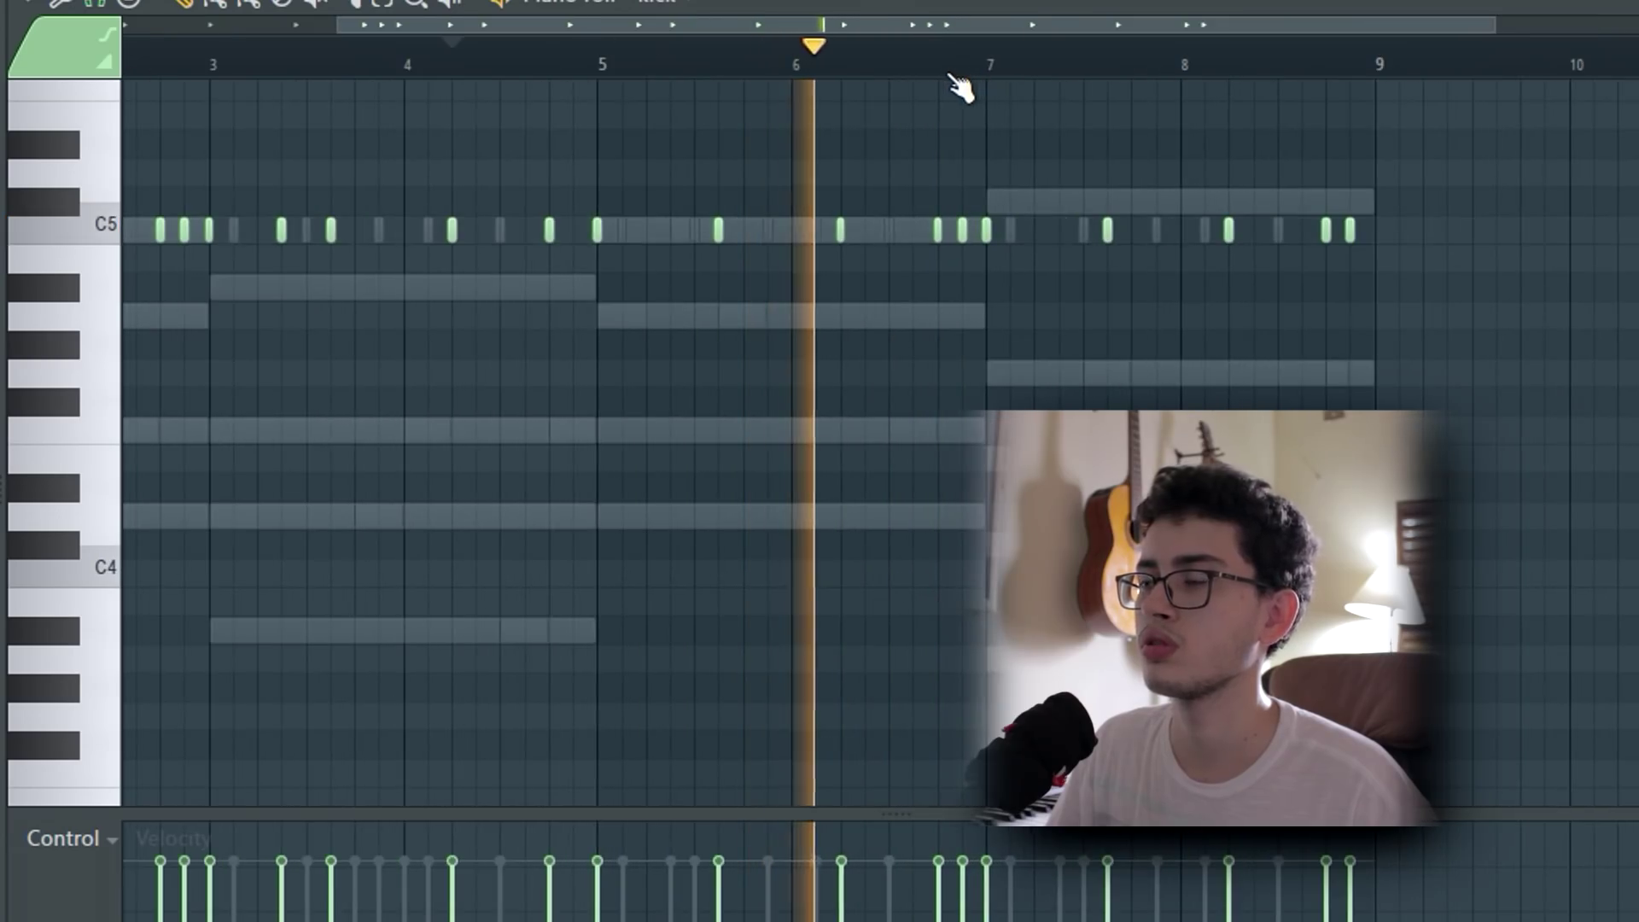
{"action": "scroll", "coordinate": [1354, 91], "scroll_direction": "up", "scroll_amount": 5}
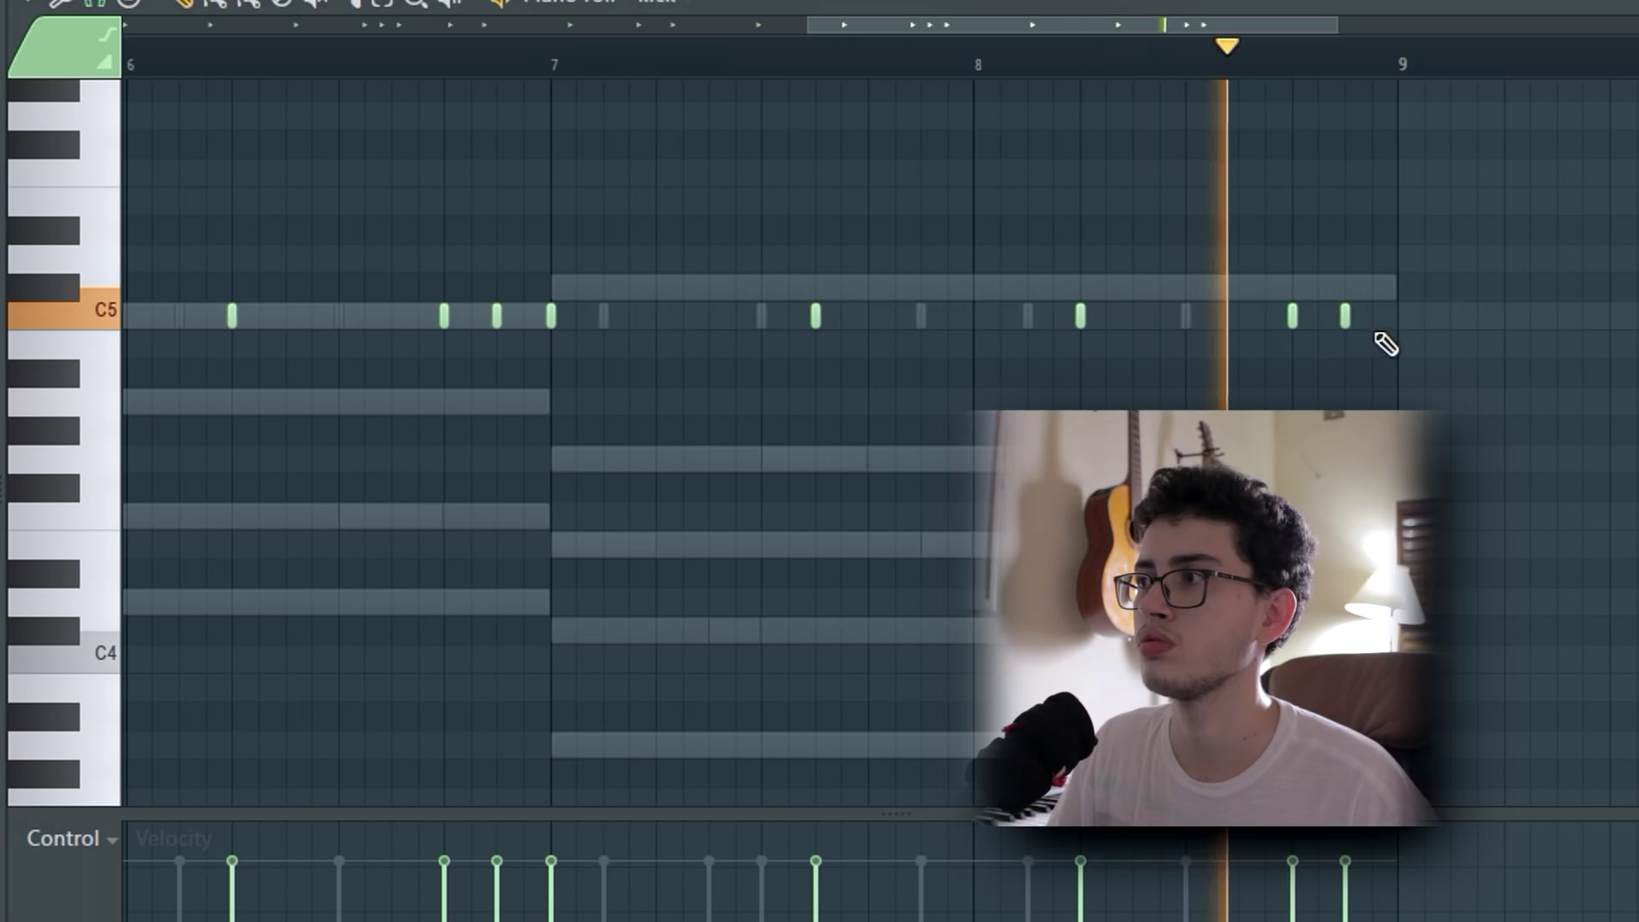
{"action": "scroll", "coordinate": [1401, 76], "scroll_direction": "down", "scroll_amount": 4}
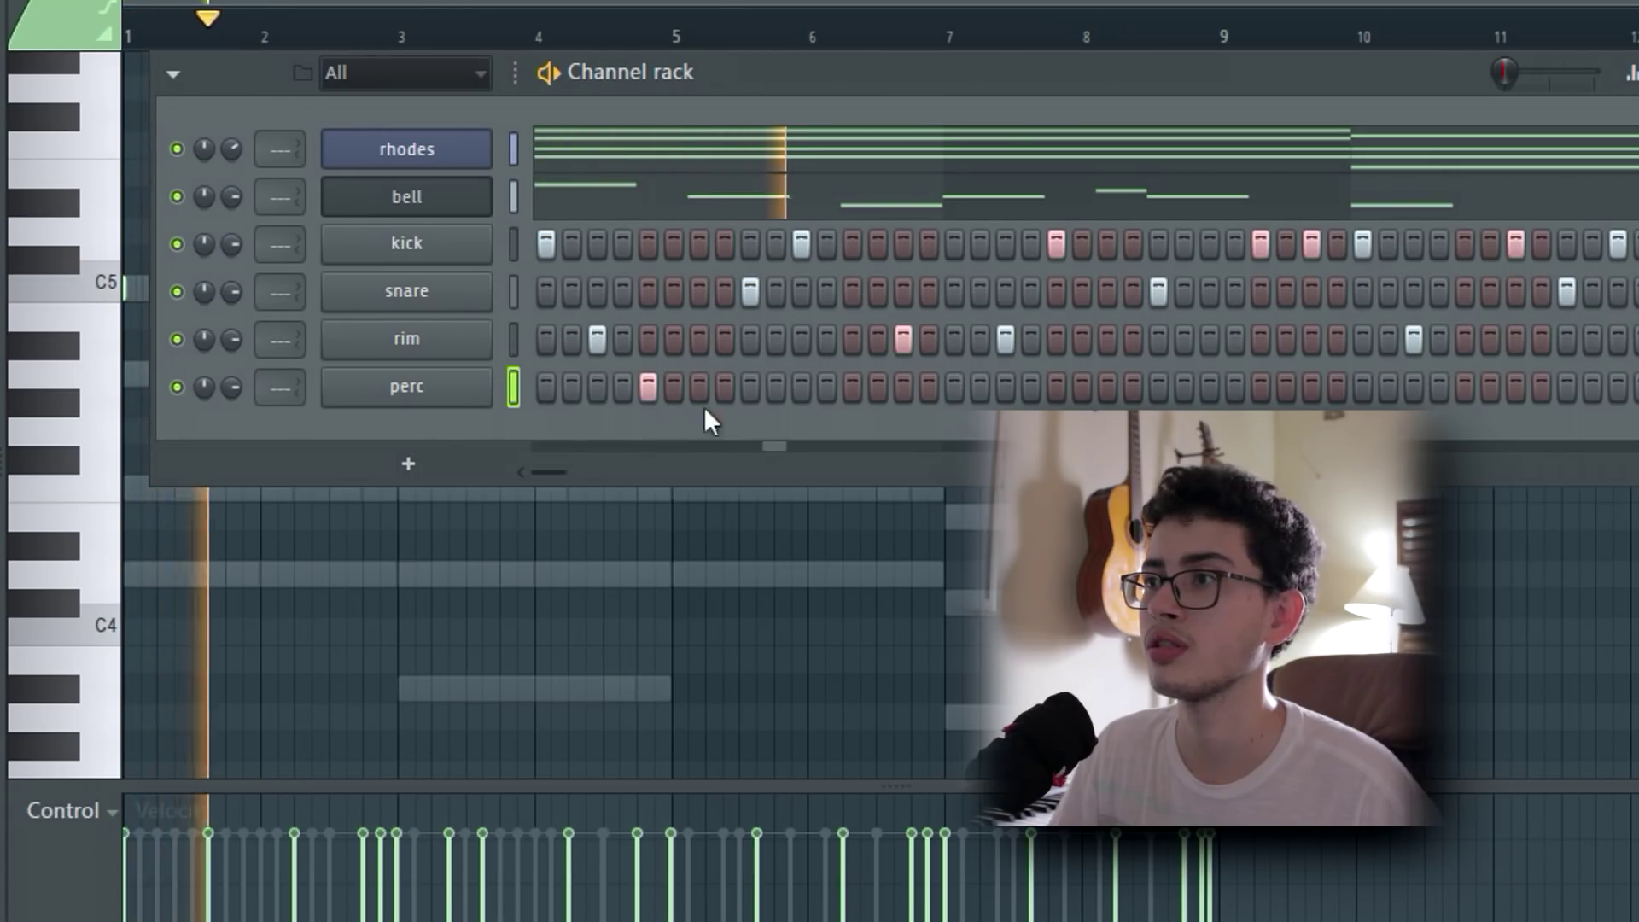
Add a perc hit on step 27 and repeat the two perc hits from bar 5 in the piano roll.
{"action": "left_click", "coordinate": [1211, 386]}
{"action": "right_click", "coordinate": [435, 386]}
{"action": "left_click", "coordinate": [551, 382]}
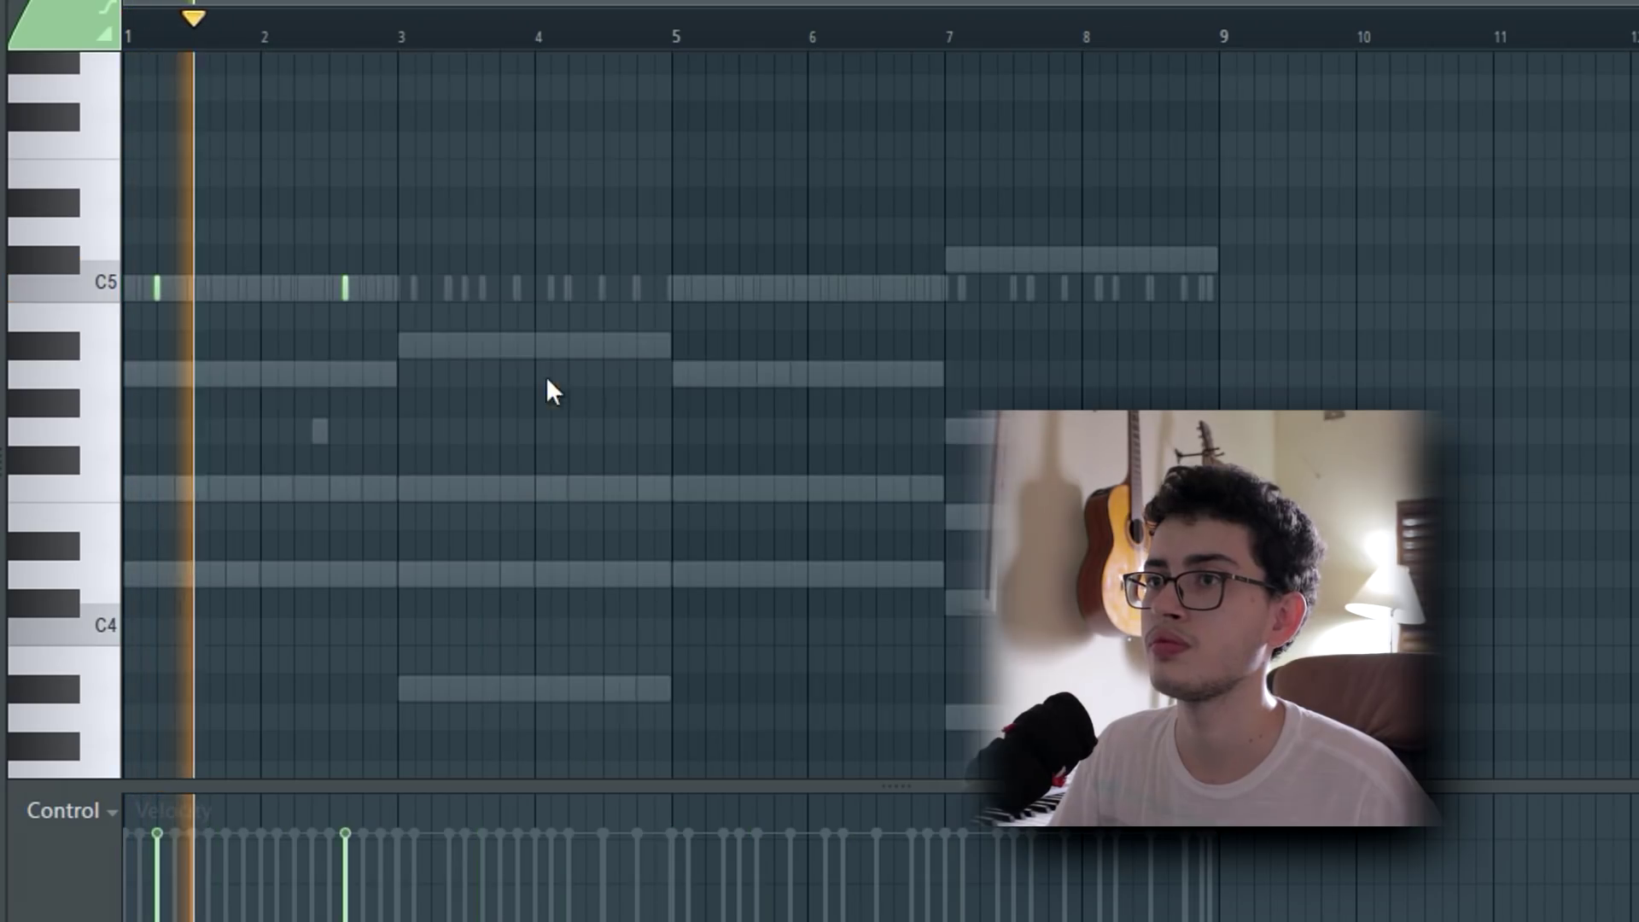
{"action": "scroll", "coordinate": [205, 53], "scroll_direction": "up", "scroll_amount": 2}
{"action": "scroll", "coordinate": [512, 51], "scroll_direction": "up", "scroll_amount": 2}
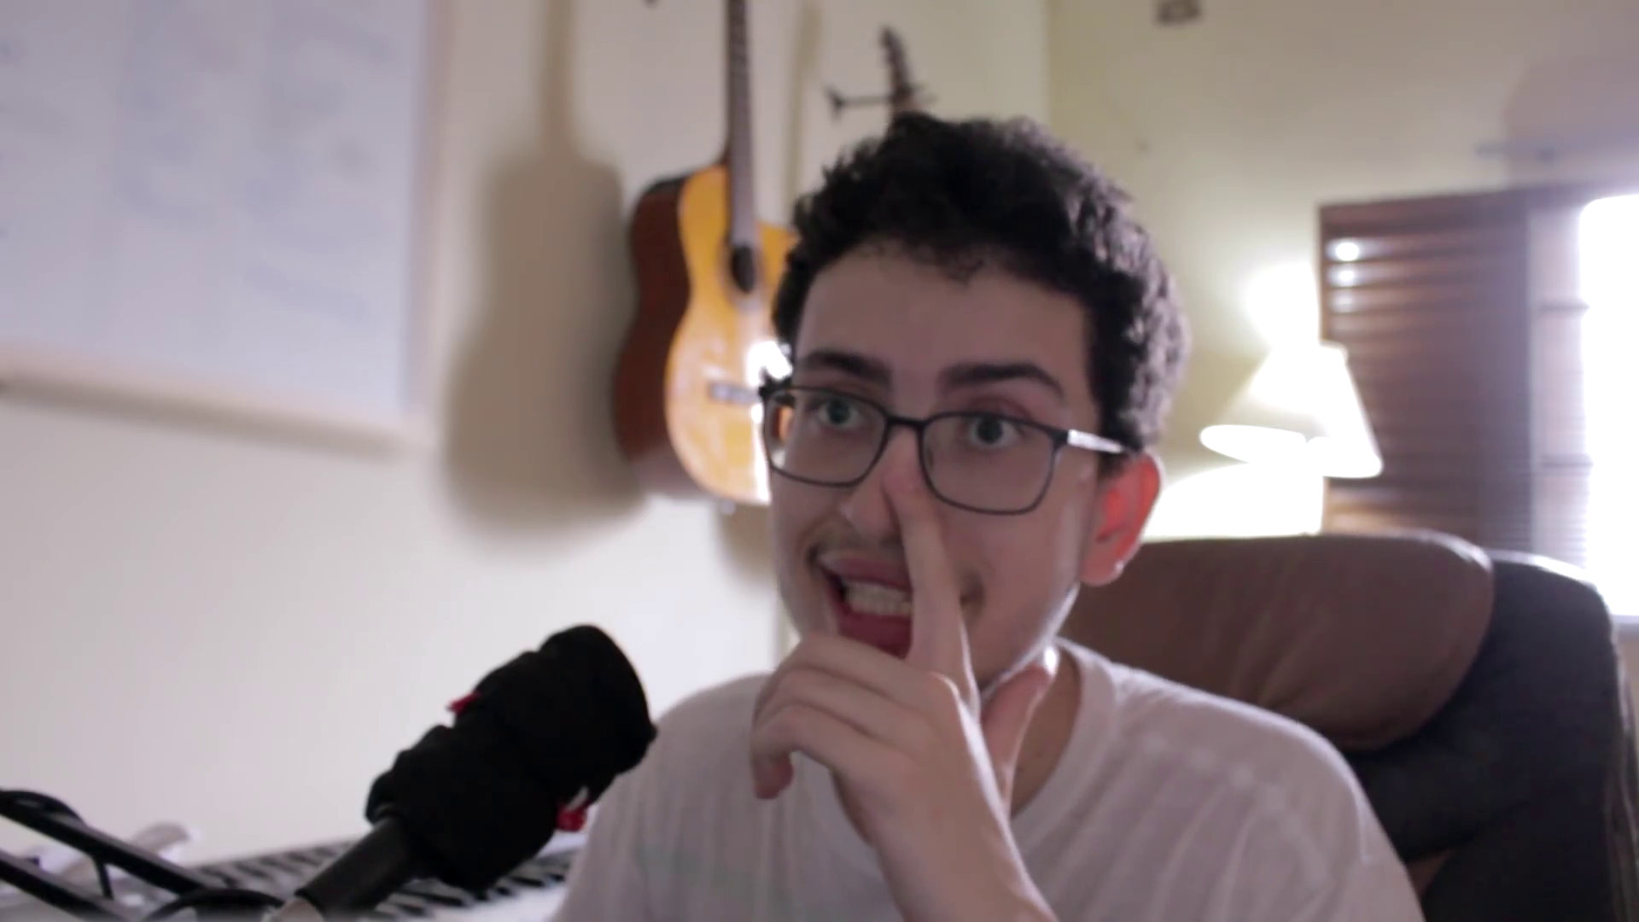
{"action": "left_click_drag", "start_coordinate": [525, 465], "coordinate": [483, 394]}
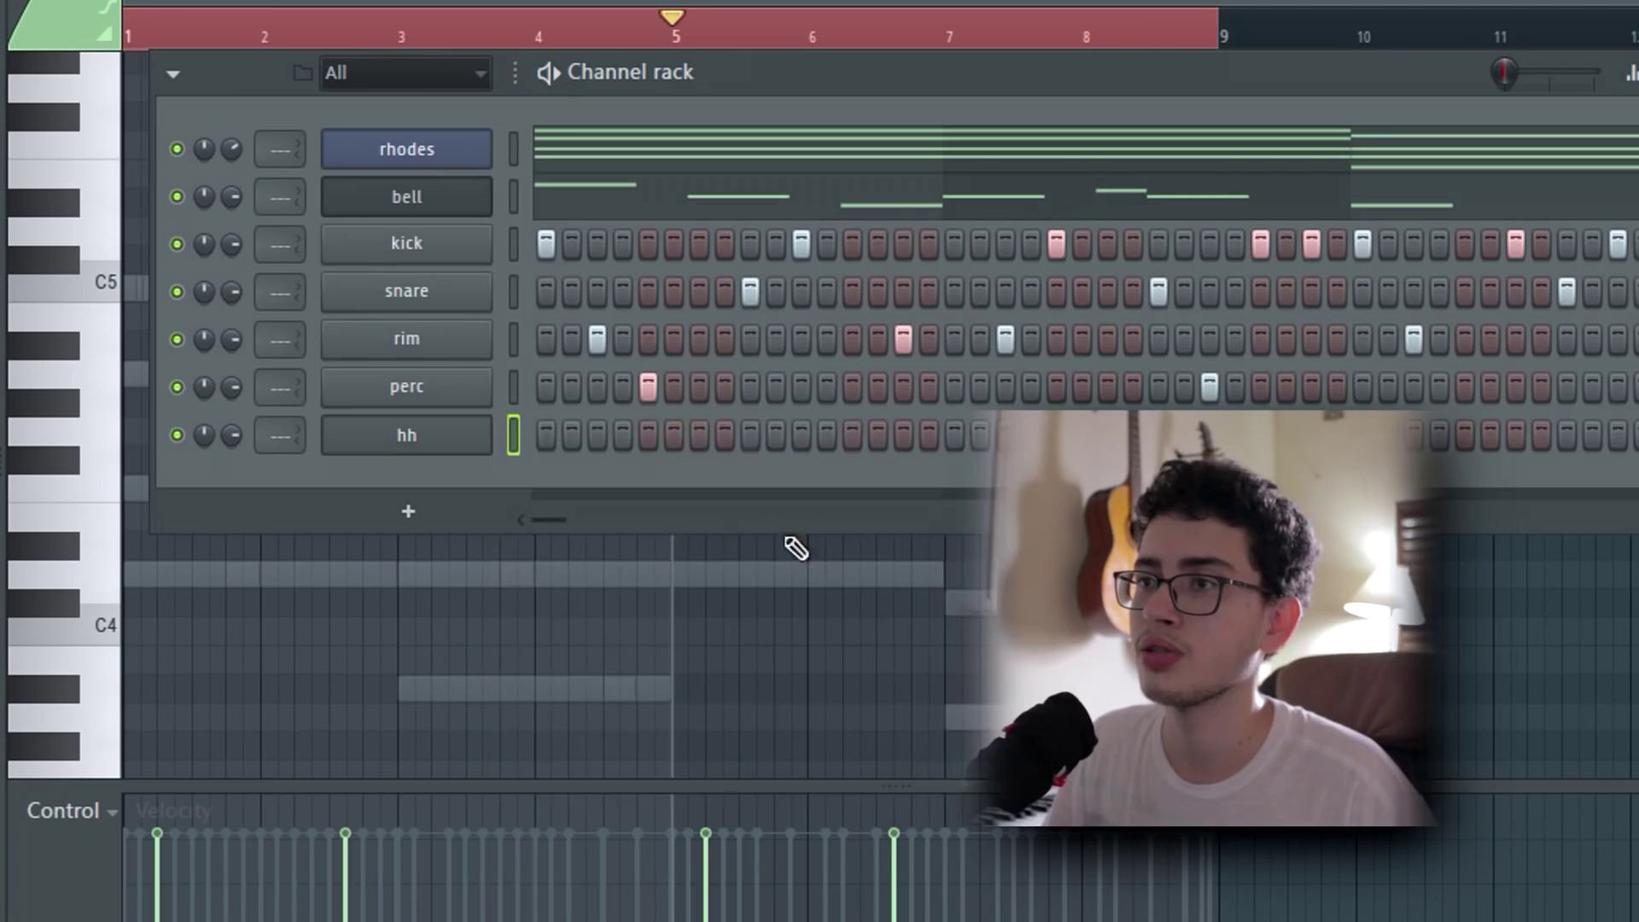
Check the hh channel's sample settings and add extra C5 hits plus lower F4 and C#4 hits in bar 2 of its pattern.
{"action": "left_click", "coordinate": [455, 439]}
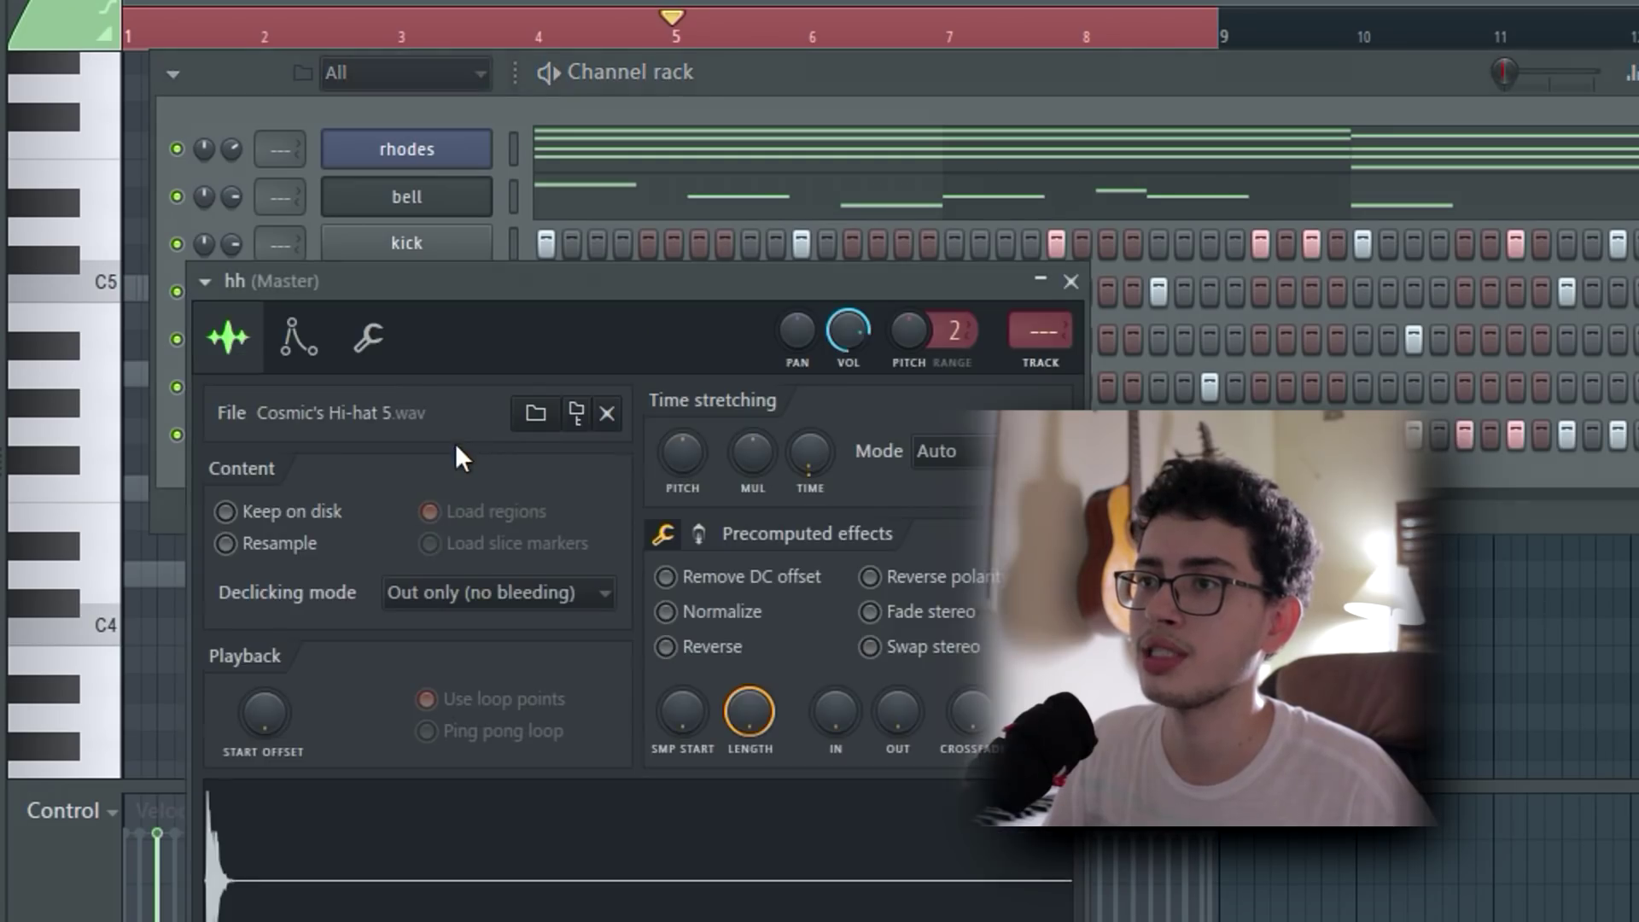
{"action": "key", "text": "Escape"}
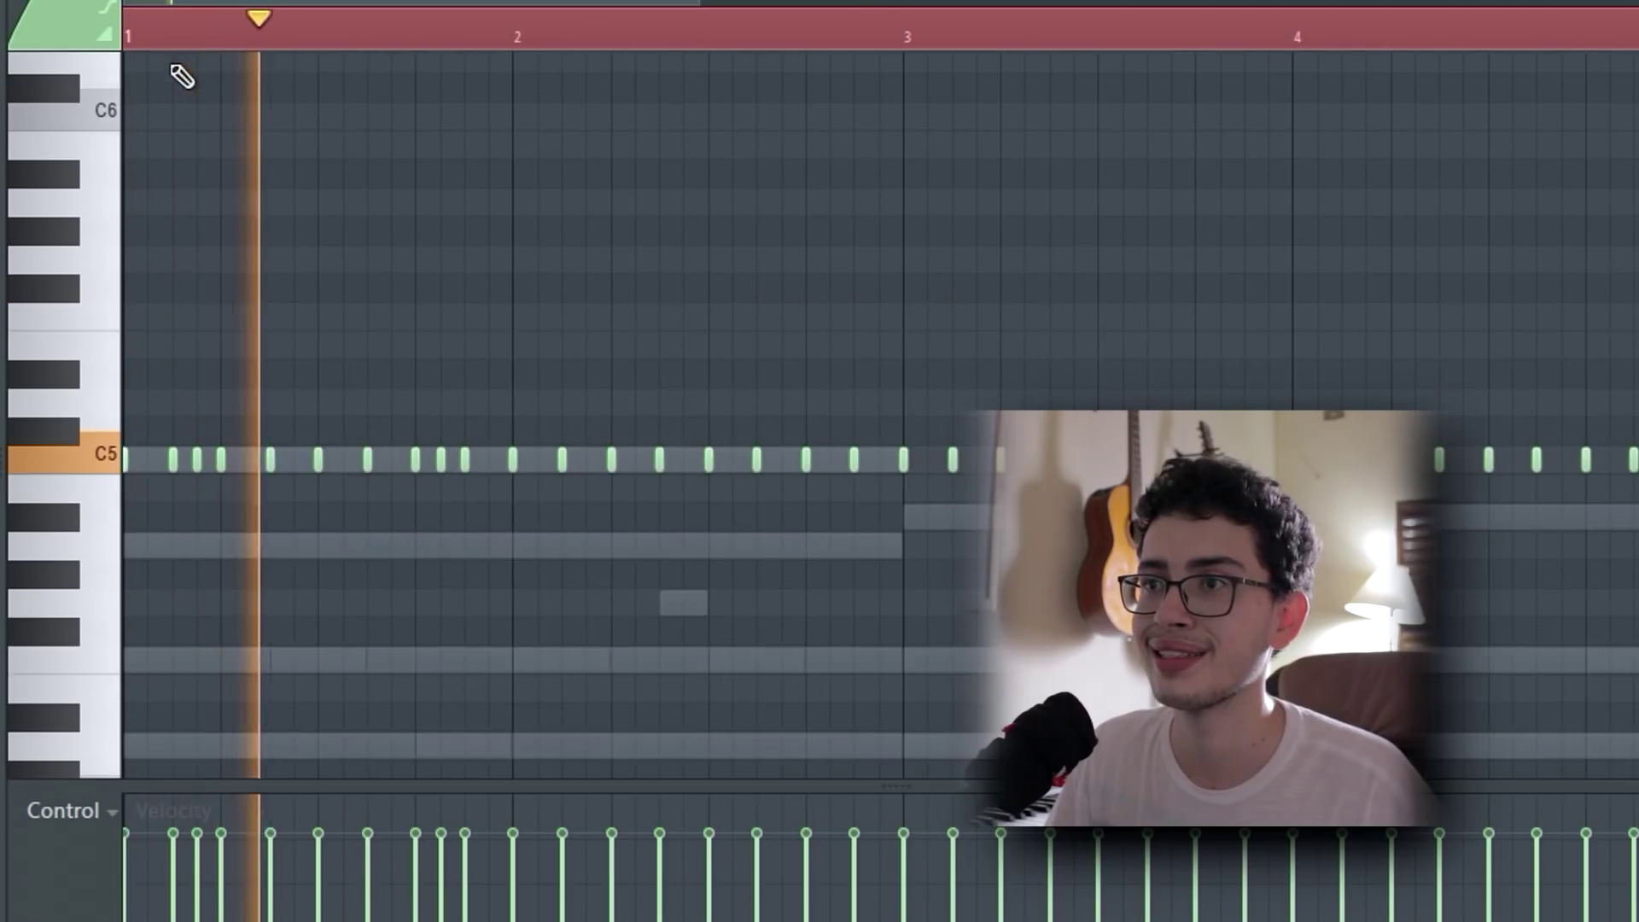
{"action": "scroll", "coordinate": [417, 128], "scroll_direction": "down", "scroll_amount": 2}
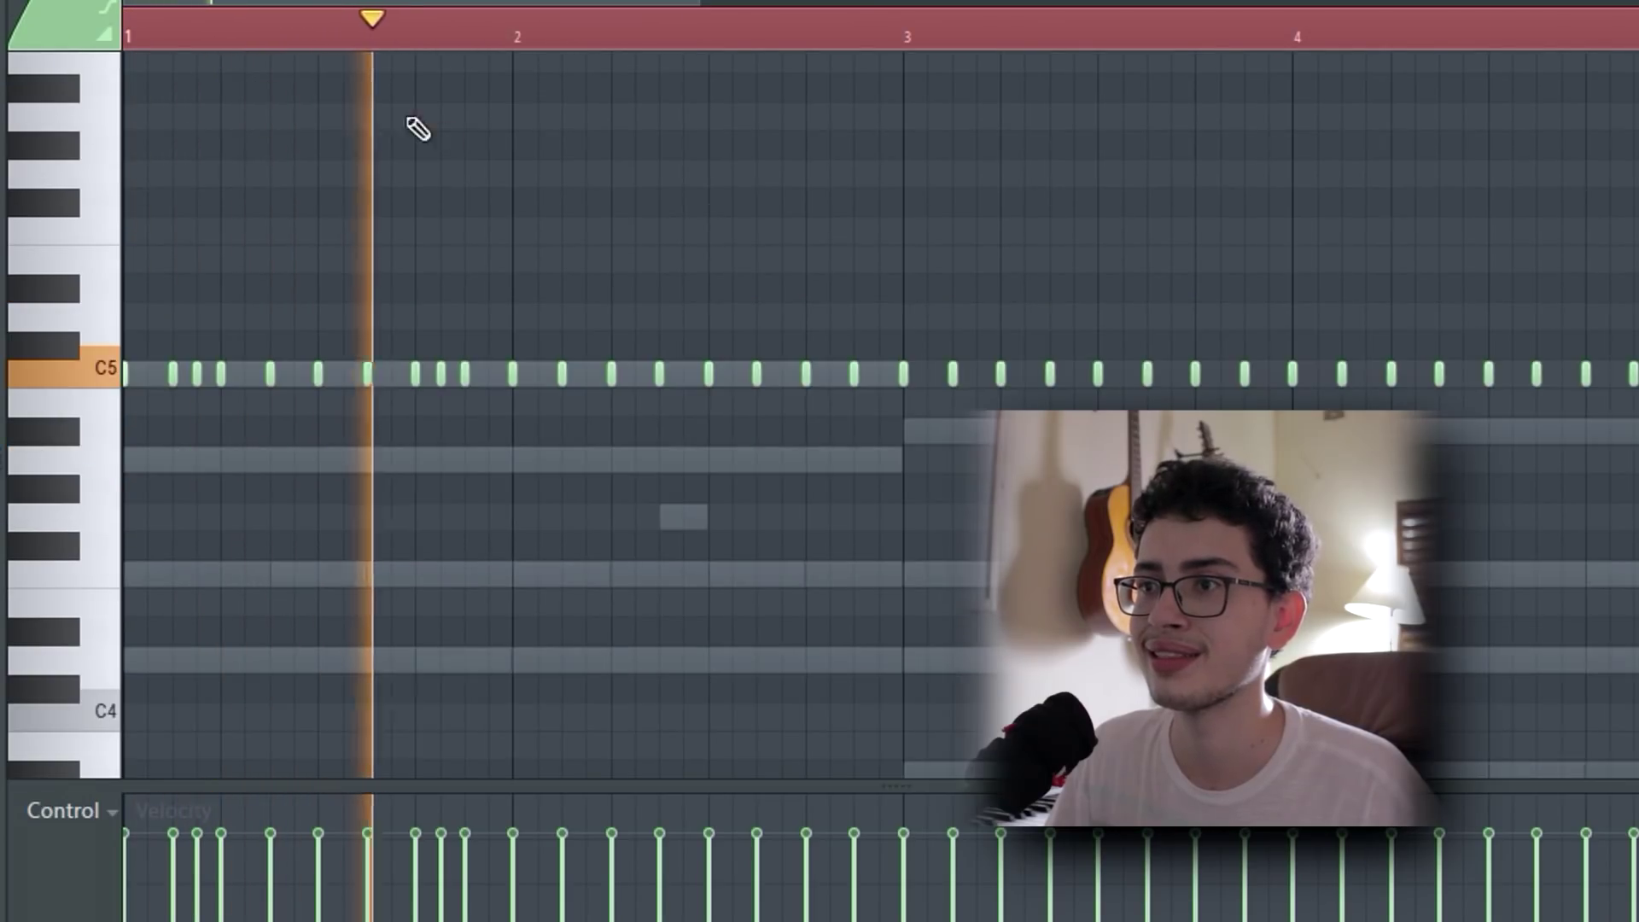
{"action": "scroll", "coordinate": [691, 171], "scroll_direction": "down", "scroll_amount": 2}
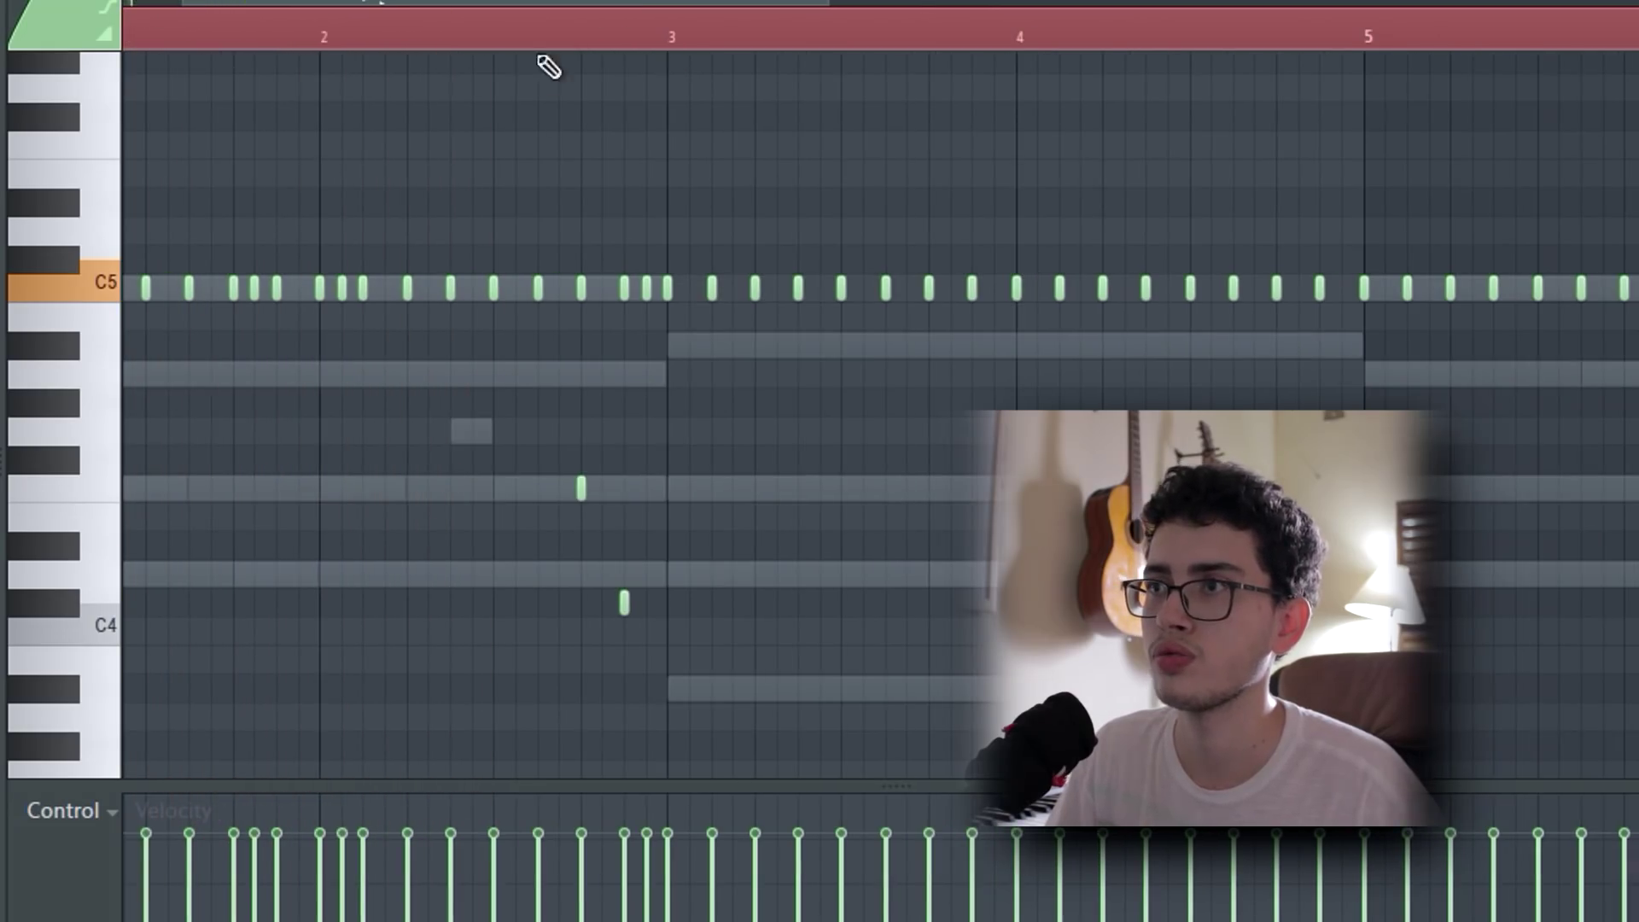
{"action": "scroll", "coordinate": [525, 23], "scroll_direction": "down", "scroll_amount": 2}
{"action": "scroll", "coordinate": [509, 22], "scroll_direction": "up", "scroll_amount": 2}
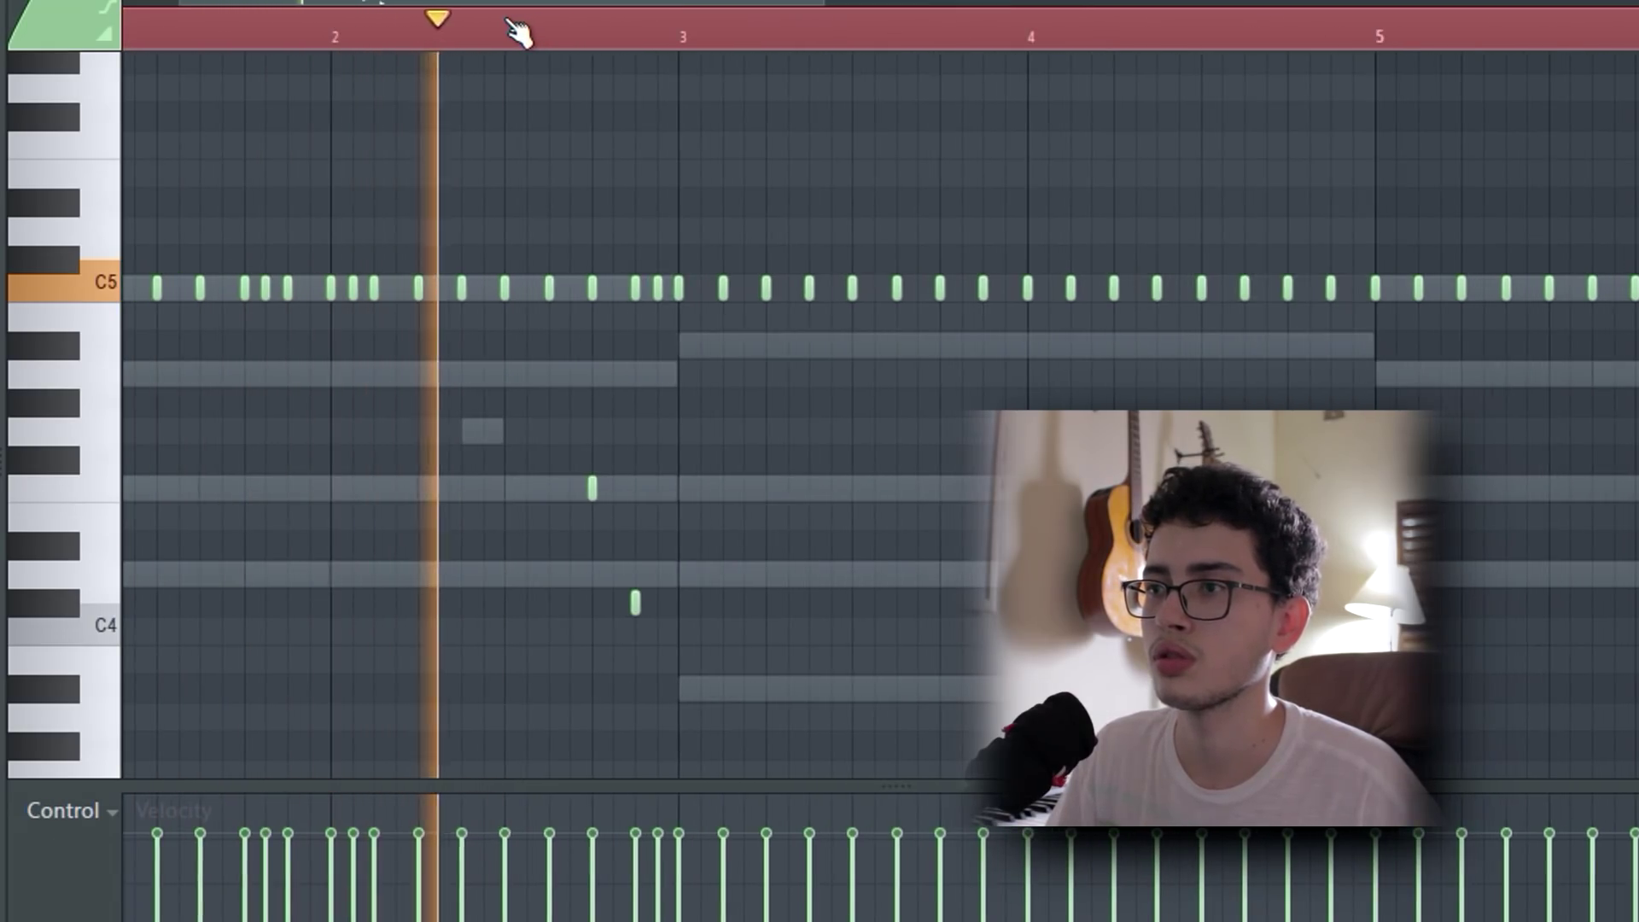
{"action": "scroll", "coordinate": [834, 41], "scroll_direction": "down", "scroll_amount": 2}
{"action": "scroll", "coordinate": [837, 38], "scroll_direction": "up", "scroll_amount": 1}
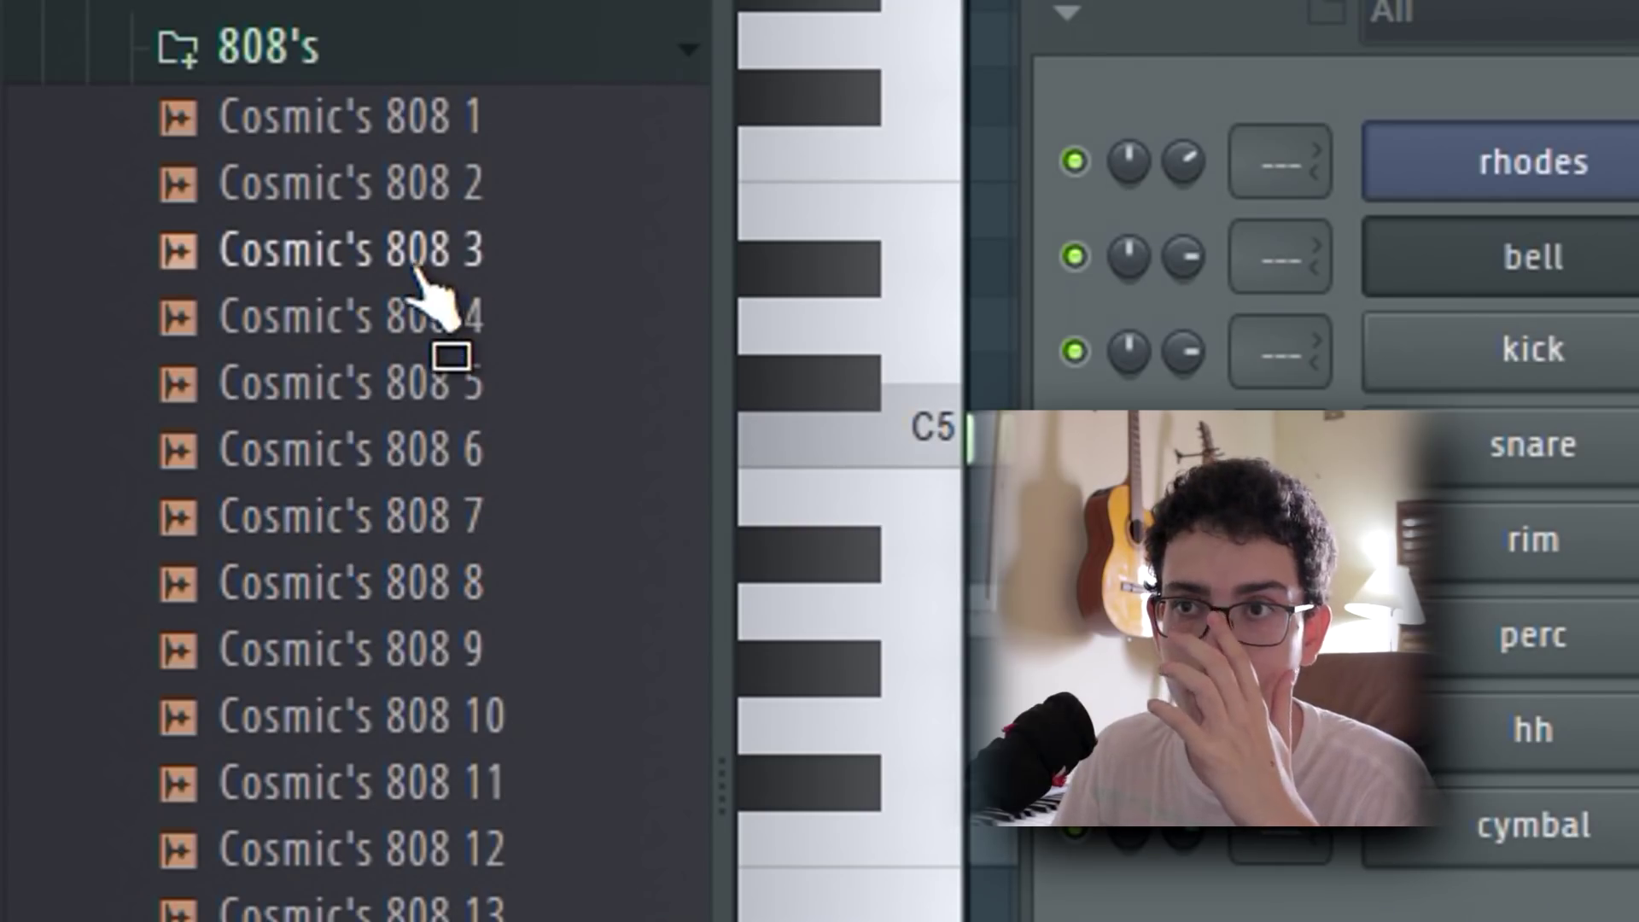
Audition the Cosmic's 808 3, 4 and 5 samples in the 808's folder.
{"action": "left_click", "coordinate": [402, 405]}
{"action": "left_click", "coordinate": [403, 295]}
{"action": "left_click", "coordinate": [389, 256]}
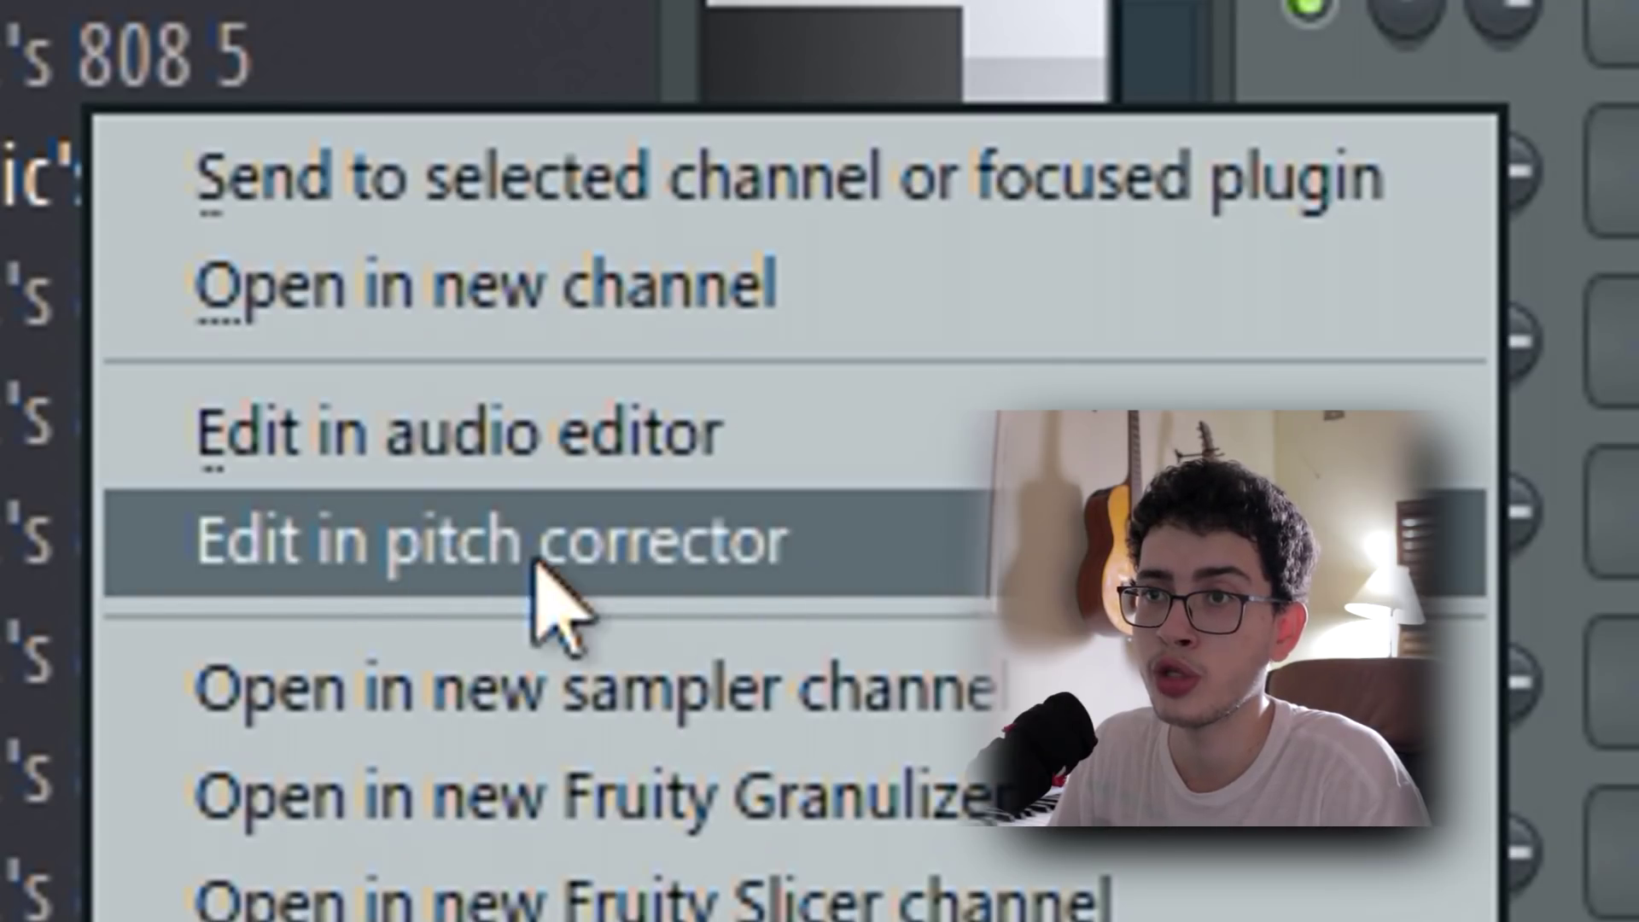
Examine the pitch of Cosmic's 808 6 in the pitch corrector with Center raised, and open its channel's miscellaneous settings.
{"action": "left_click", "coordinate": [393, 543]}
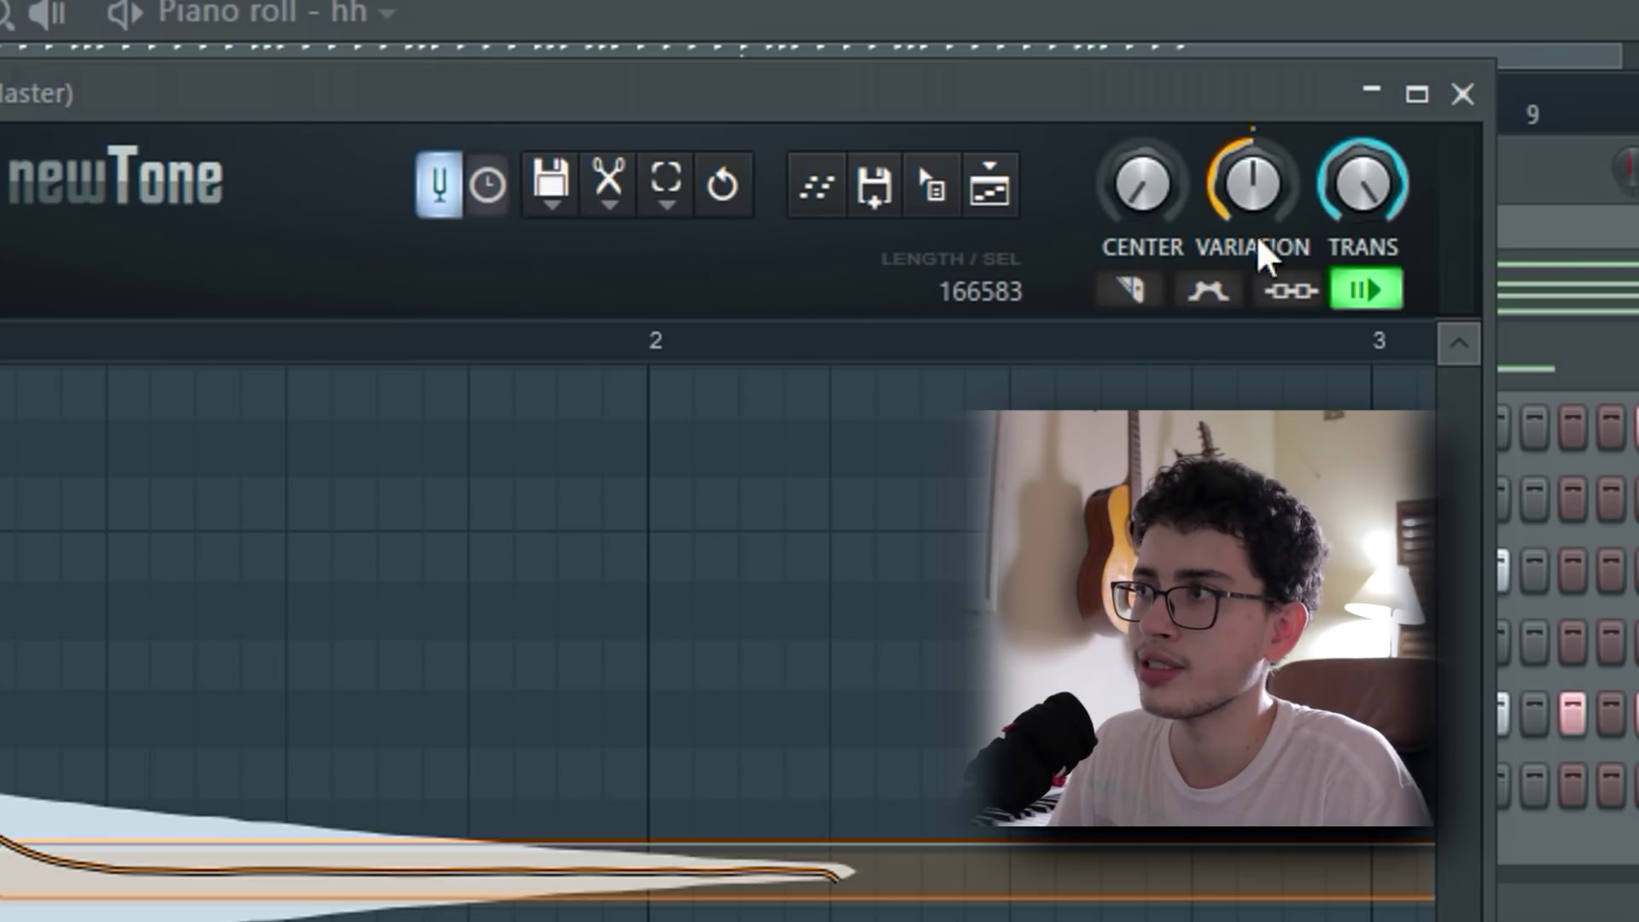
{"action": "left_click_drag", "start_coordinate": [1150, 180], "coordinate": [1150, 68]}
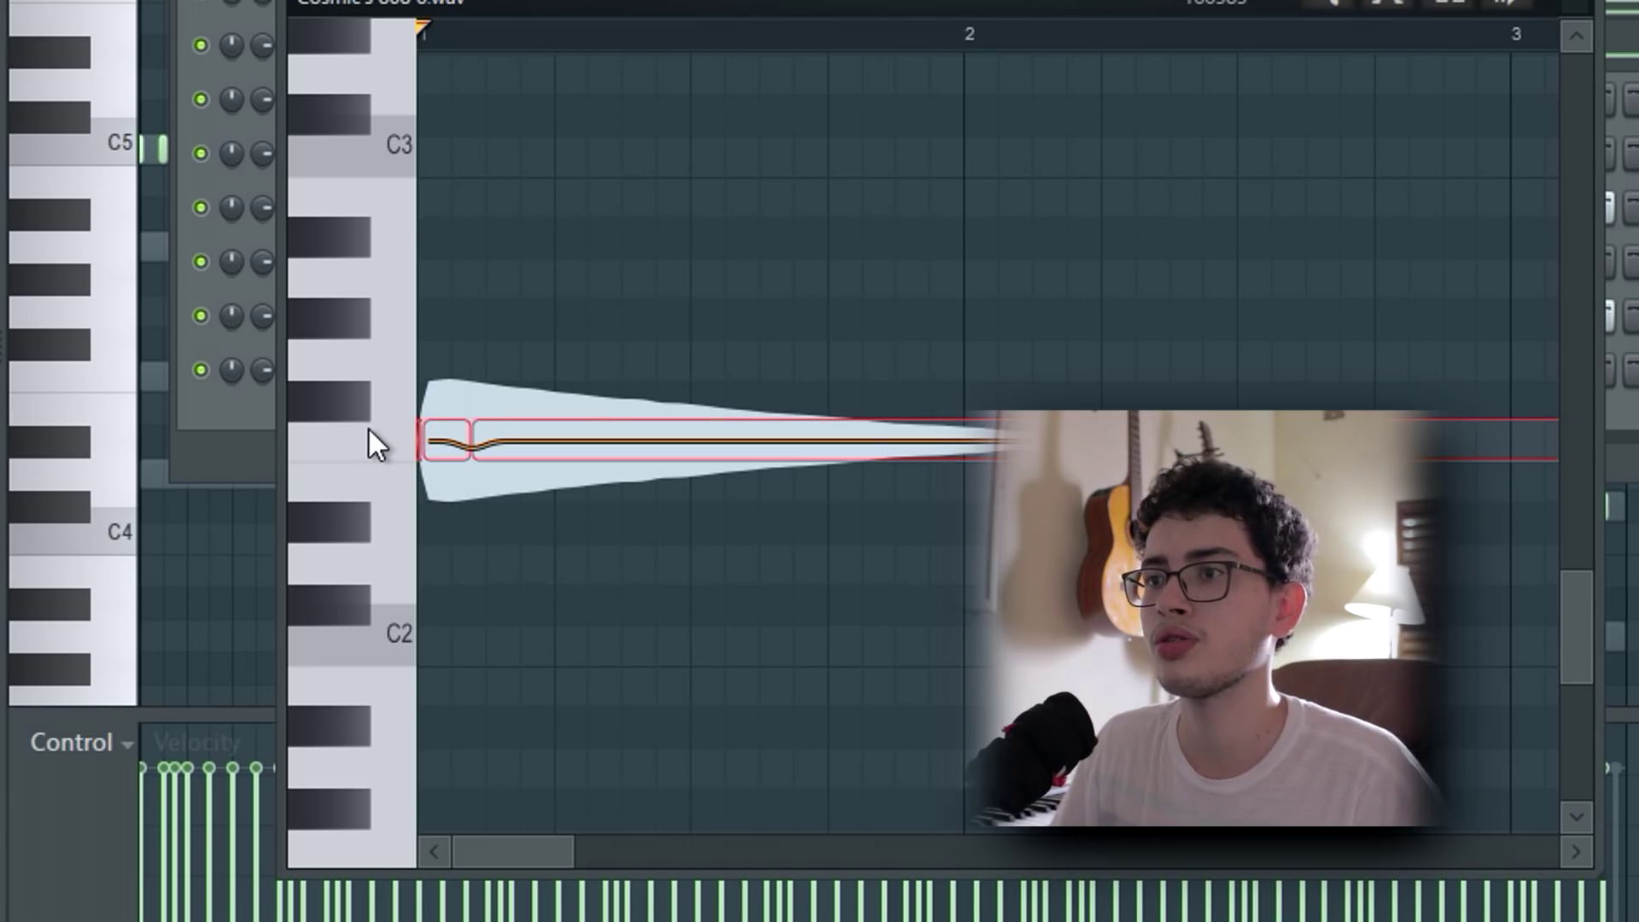
{"action": "key", "text": "Escape"}
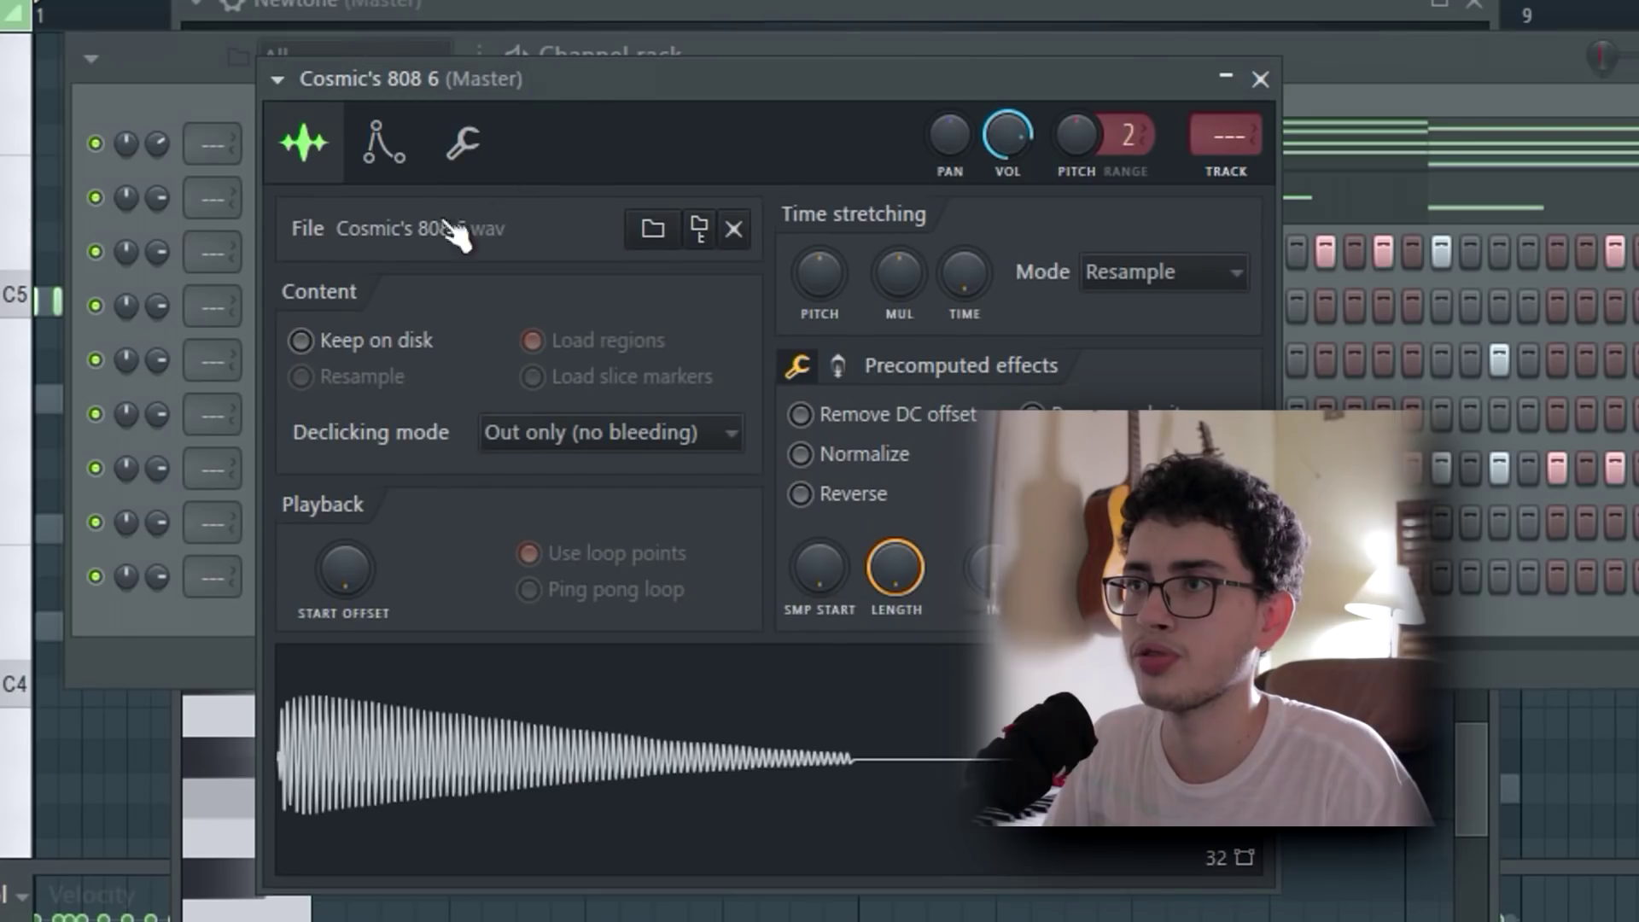
{"action": "left_click", "coordinate": [470, 141]}
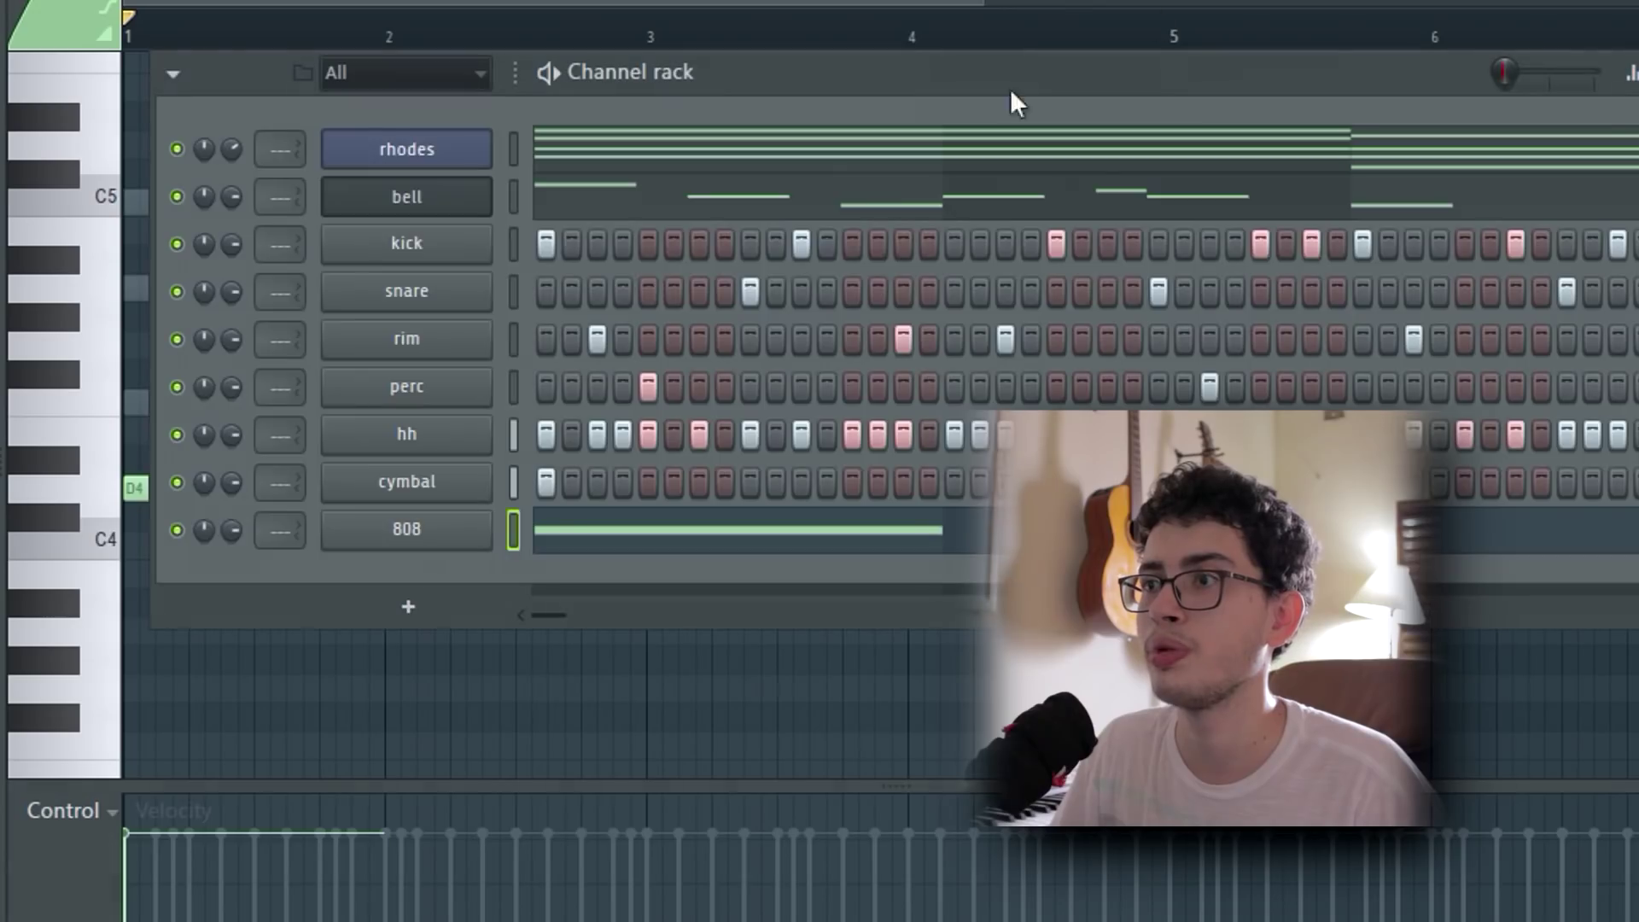
Copy the kick pattern into the 808 channel and move its main hits to D5, A#4, D5 and A4, two bars each.
{"action": "left_click", "coordinate": [514, 245]}
{"action": "key", "text": "ctrl+c"}
{"action": "left_click", "coordinate": [514, 531]}
{"action": "key", "text": "ctrl+v"}
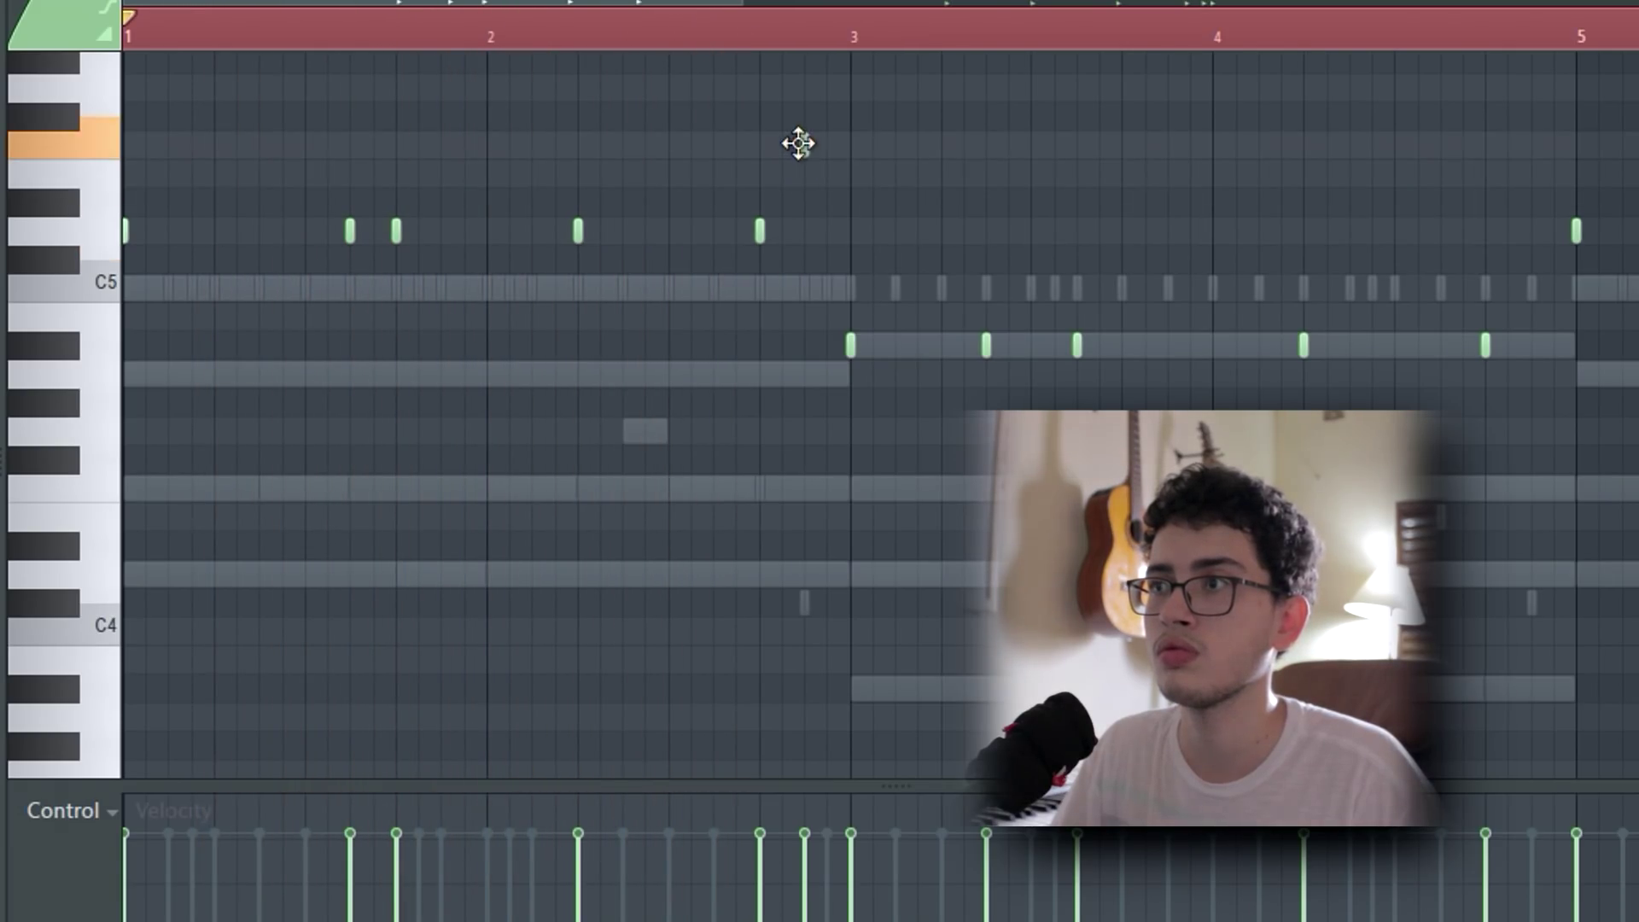
{"action": "scroll", "coordinate": [618, 230], "scroll_direction": "up", "scroll_amount": 2, "text": "ctrl"}
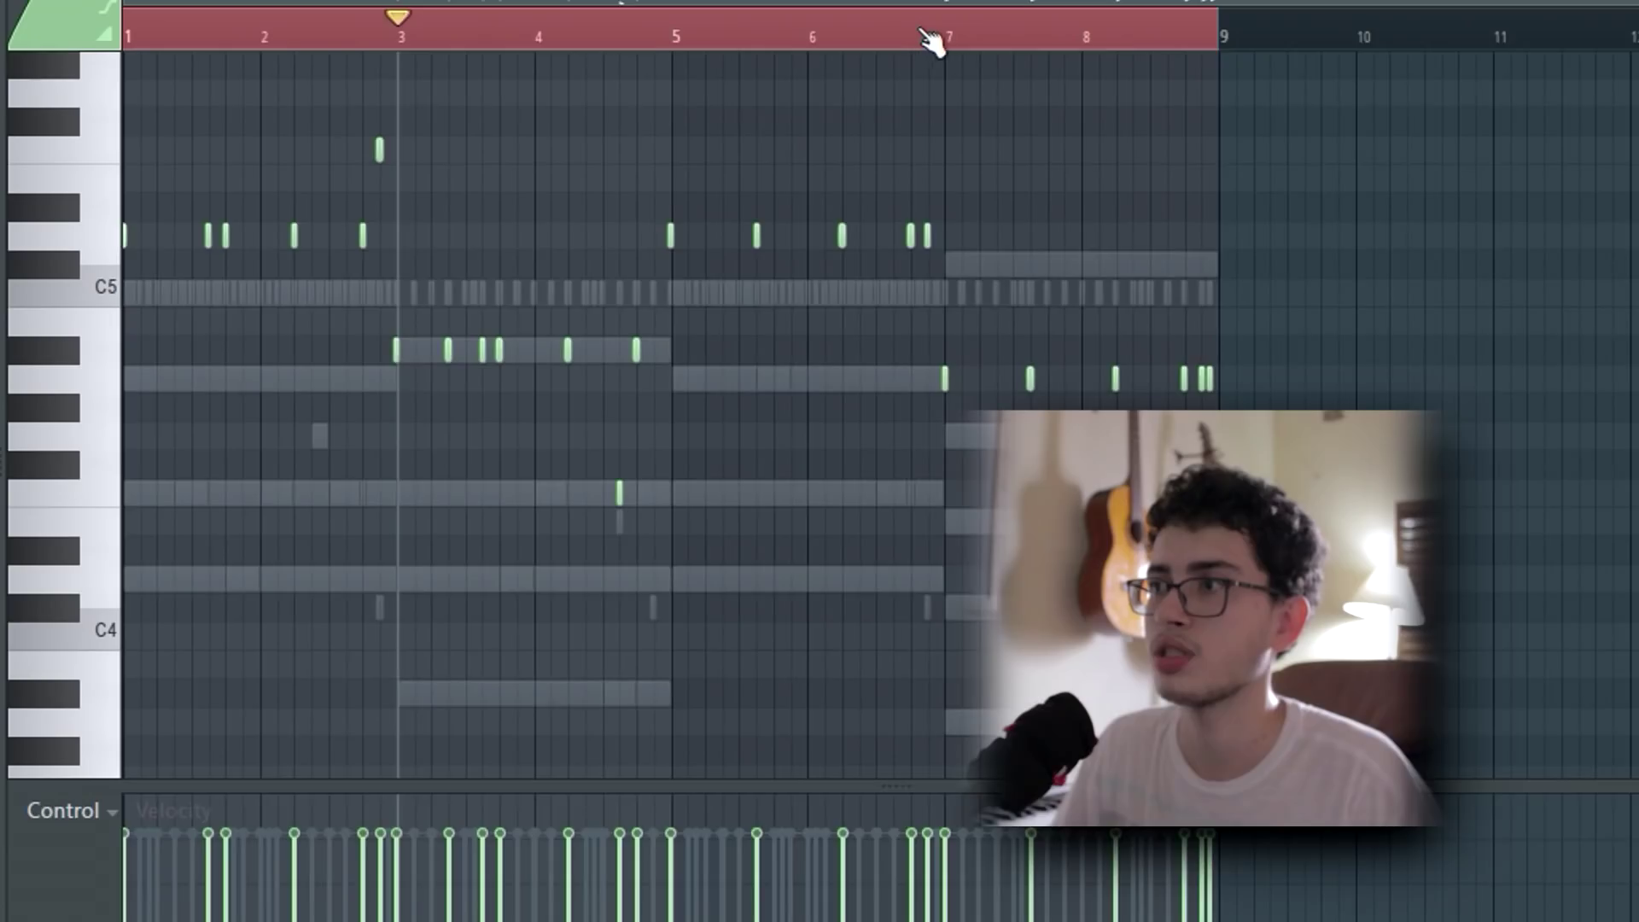
Play back the 808 line's second half and raise its last hit at the end of bar 8 an octave to A5.
{"action": "scroll", "coordinate": [931, 41], "scroll_direction": "up", "scroll_amount": 3}
{"action": "scroll", "coordinate": [1212, 36], "scroll_direction": "up", "scroll_amount": 1}
{"action": "key", "text": "space"}
{"action": "scroll", "coordinate": [1076, 37], "scroll_direction": "down", "scroll_amount": 3}
{"action": "key", "text": "space"}
{"action": "scroll", "coordinate": [1255, 30], "scroll_direction": "down", "scroll_amount": 1}
{"action": "key", "text": "space"}
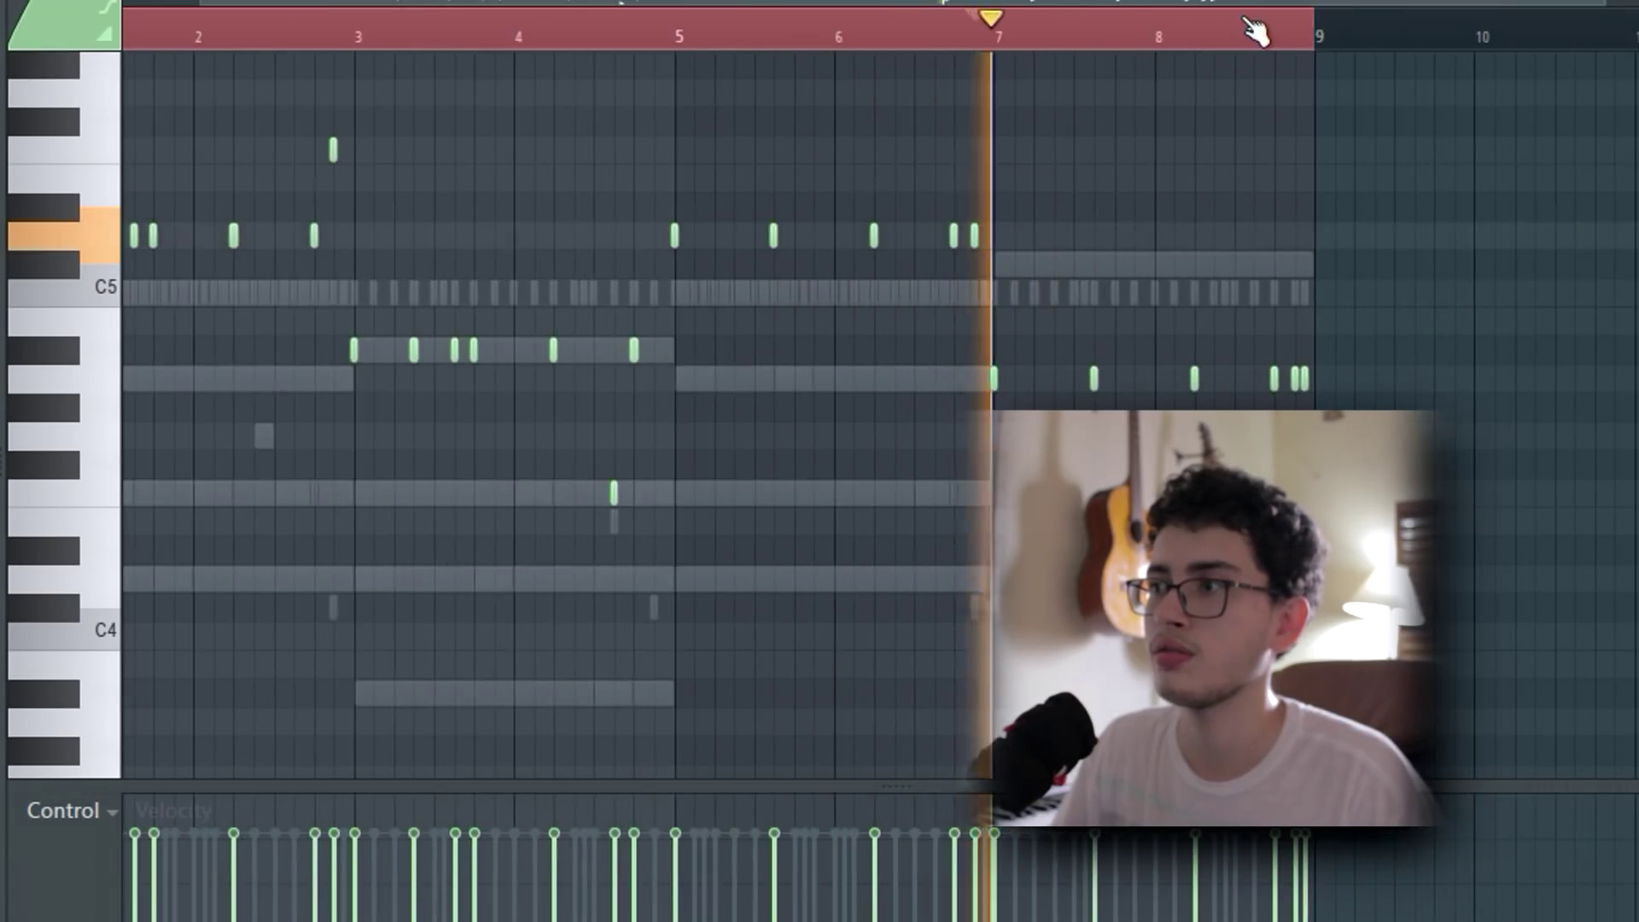
{"action": "scroll", "coordinate": [1255, 31], "scroll_direction": "up", "scroll_amount": 3}
{"action": "key", "text": "space"}
{"action": "key", "text": "space"}
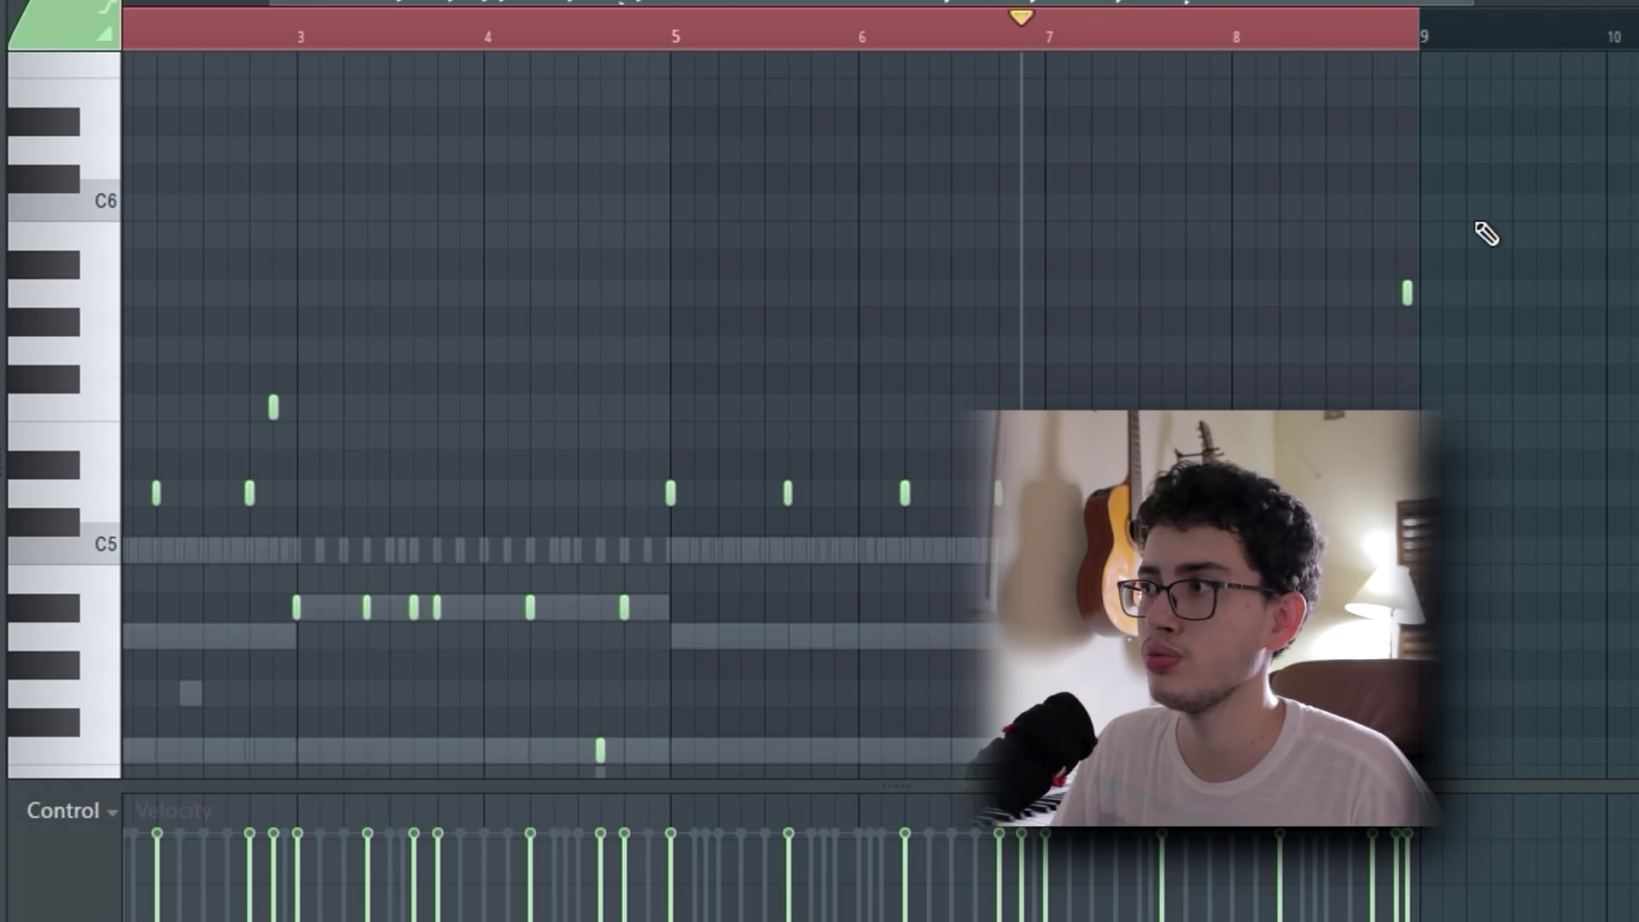
{"action": "scroll", "coordinate": [1420, 38], "scroll_direction": "up", "scroll_amount": 8}
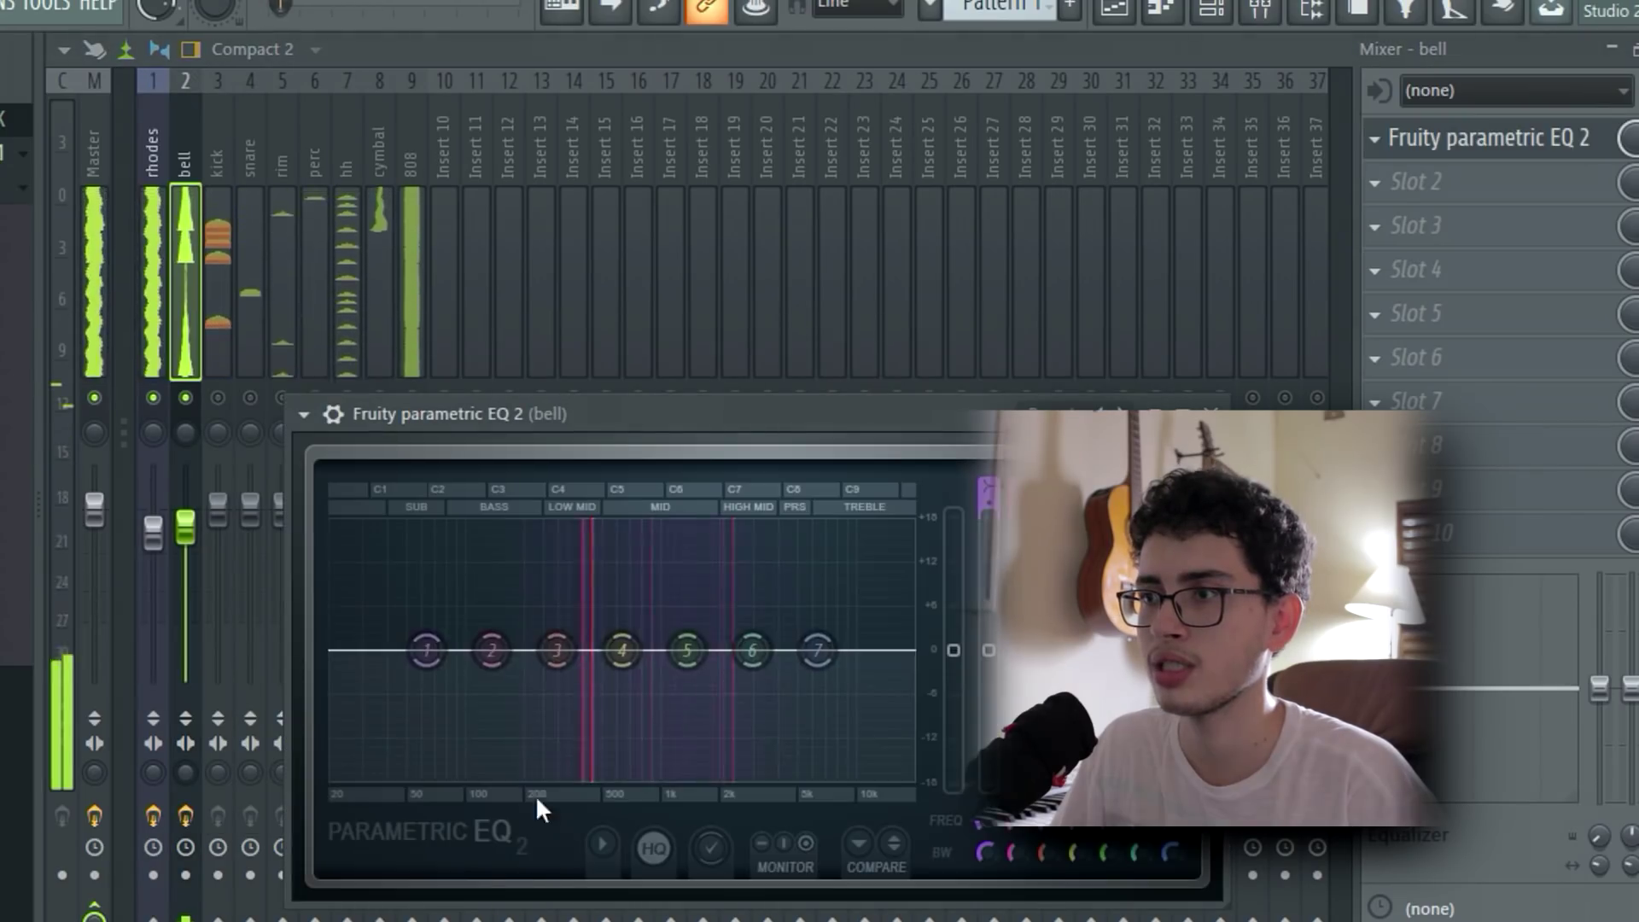
Shape the bell's parametric EQ by pulling band 1 down to cut the lows and raising band 5 to boost the mids.
{"action": "left_click_drag", "start_coordinate": [424, 651], "coordinate": [495, 778]}
{"action": "left_click_drag", "start_coordinate": [687, 651], "coordinate": [693, 602]}
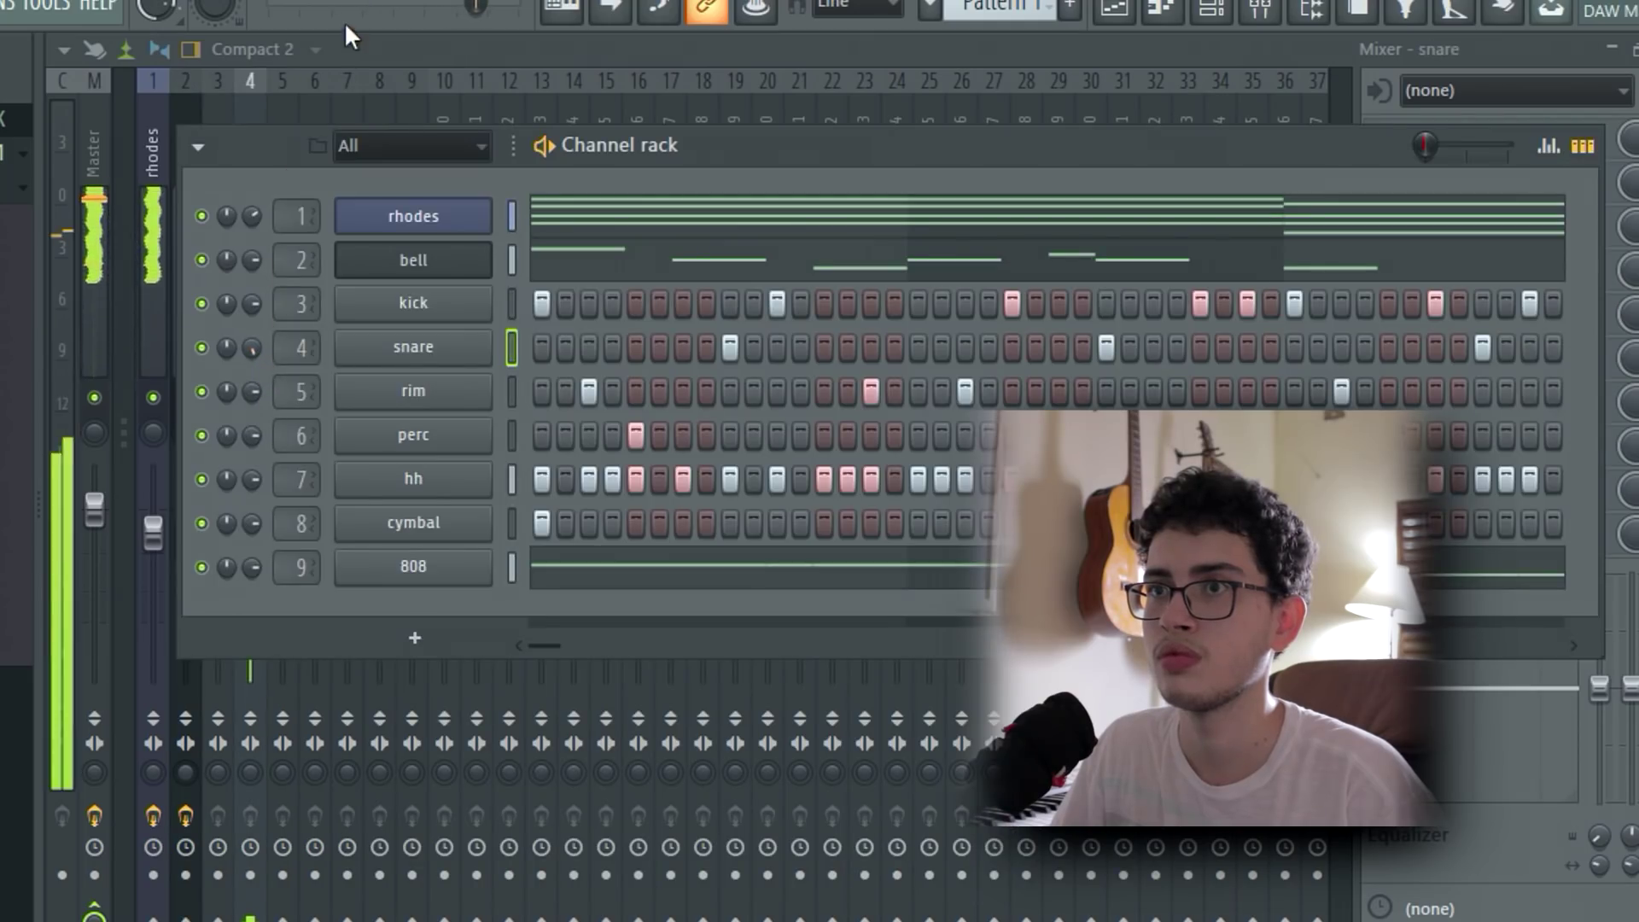
Unmute the hh, cymbal and remaining drum tracks in the mixer, lower their levels to balance them, and select the kick's track.
{"action": "key", "text": "F6"}
{"action": "left_click", "coordinate": [361, 405]}
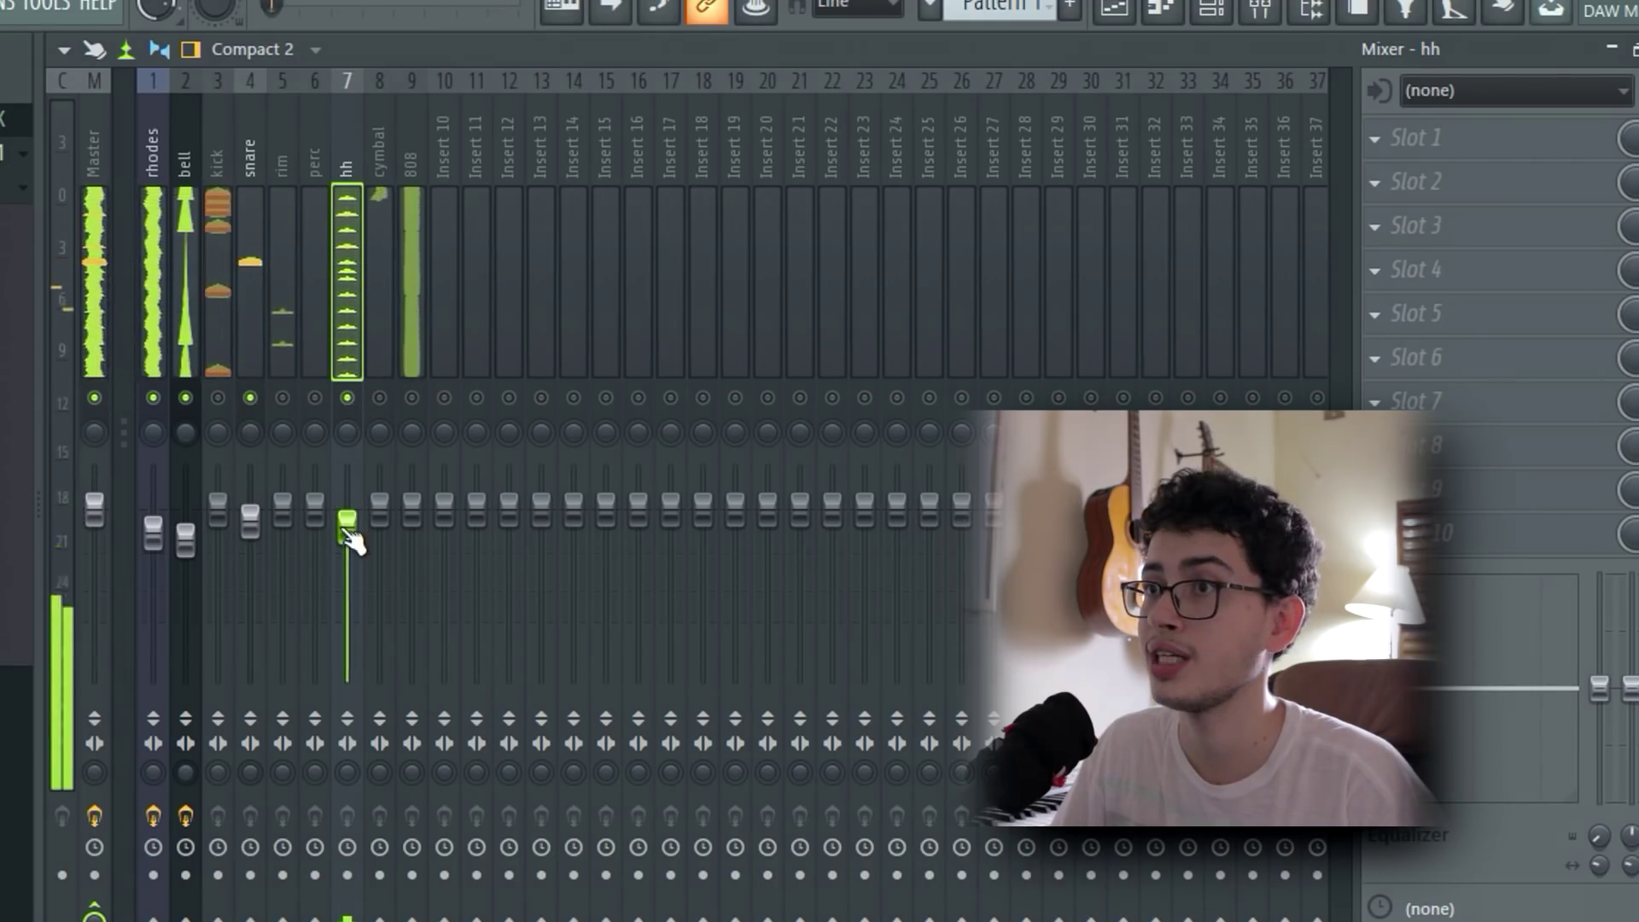
{"action": "left_click", "coordinate": [389, 424]}
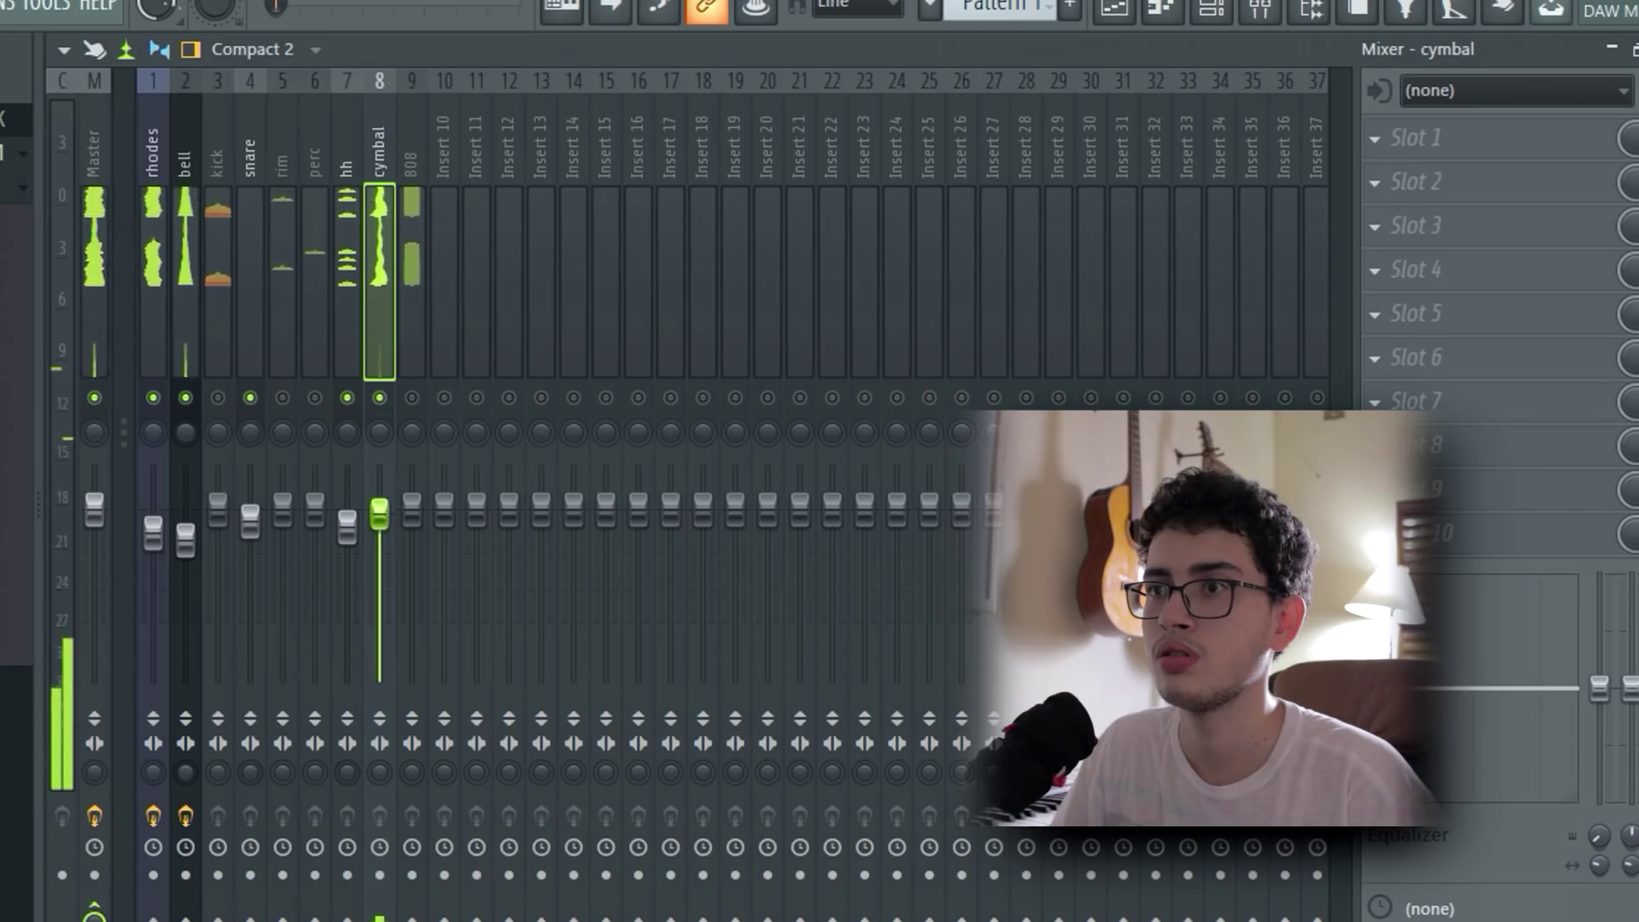
{"action": "left_click", "coordinate": [285, 510]}
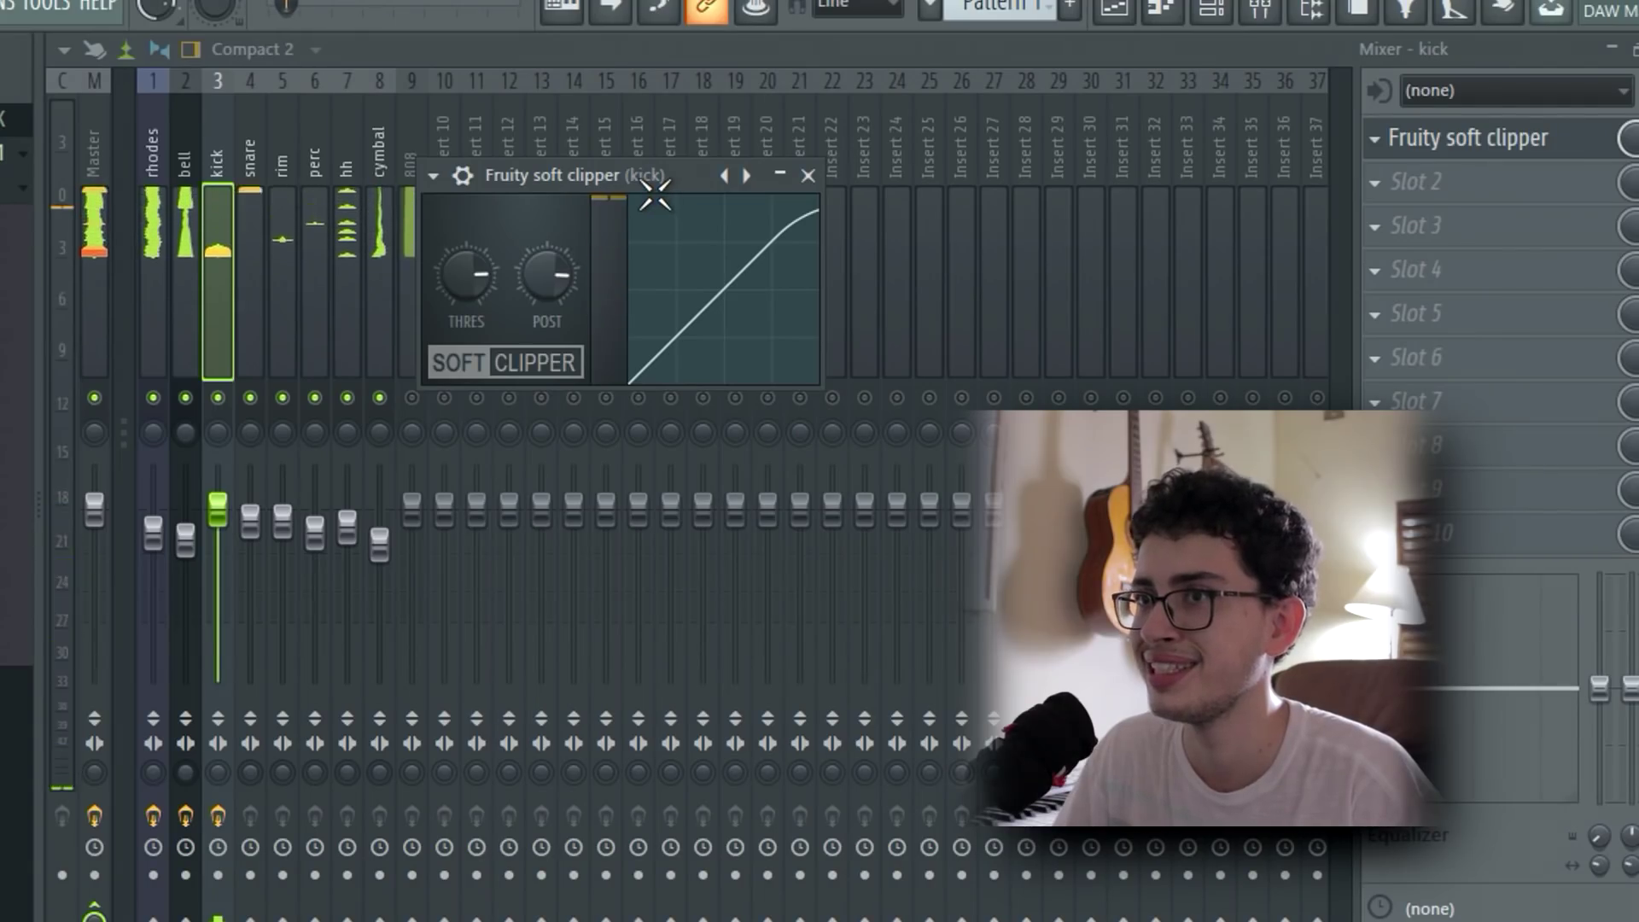
{"action": "left_click", "coordinate": [222, 301]}
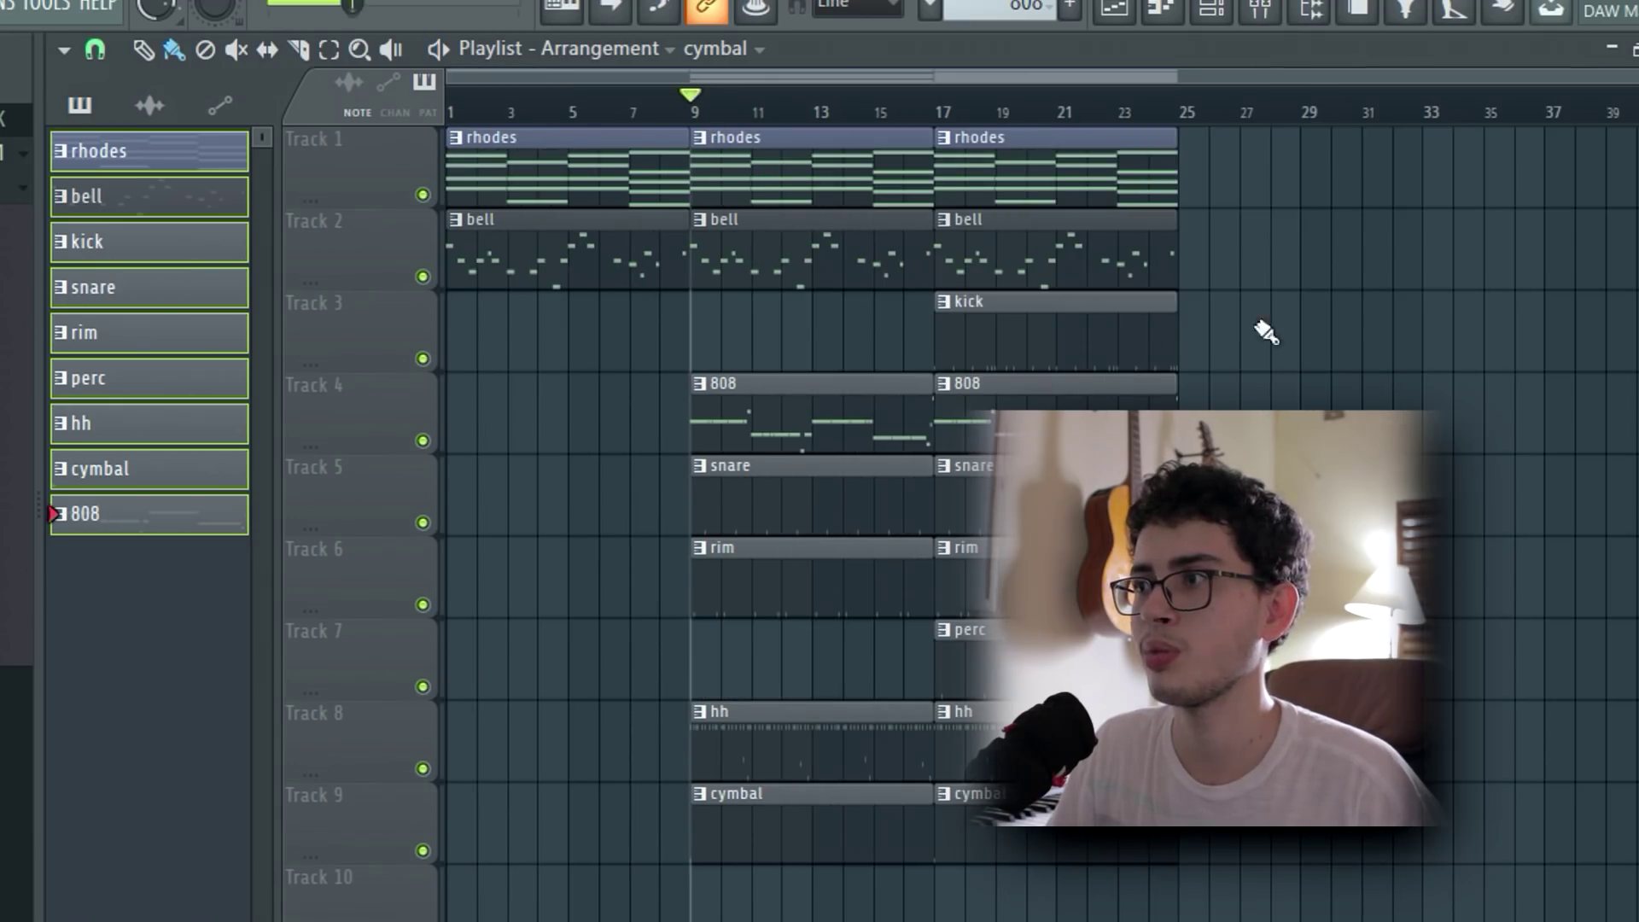
Extend the playlist arrangement from bar 25 up to bar 120 by pasting copies of the existing sections with varied kick, 808 and perc clips.
{"action": "key", "text": "ctrl+v"}
{"action": "left_click_drag", "start_coordinate": [1271, 252], "coordinate": [1240, 256]}
{"action": "scroll", "coordinate": [1204, 146], "scroll_direction": "down", "scroll_amount": 3}
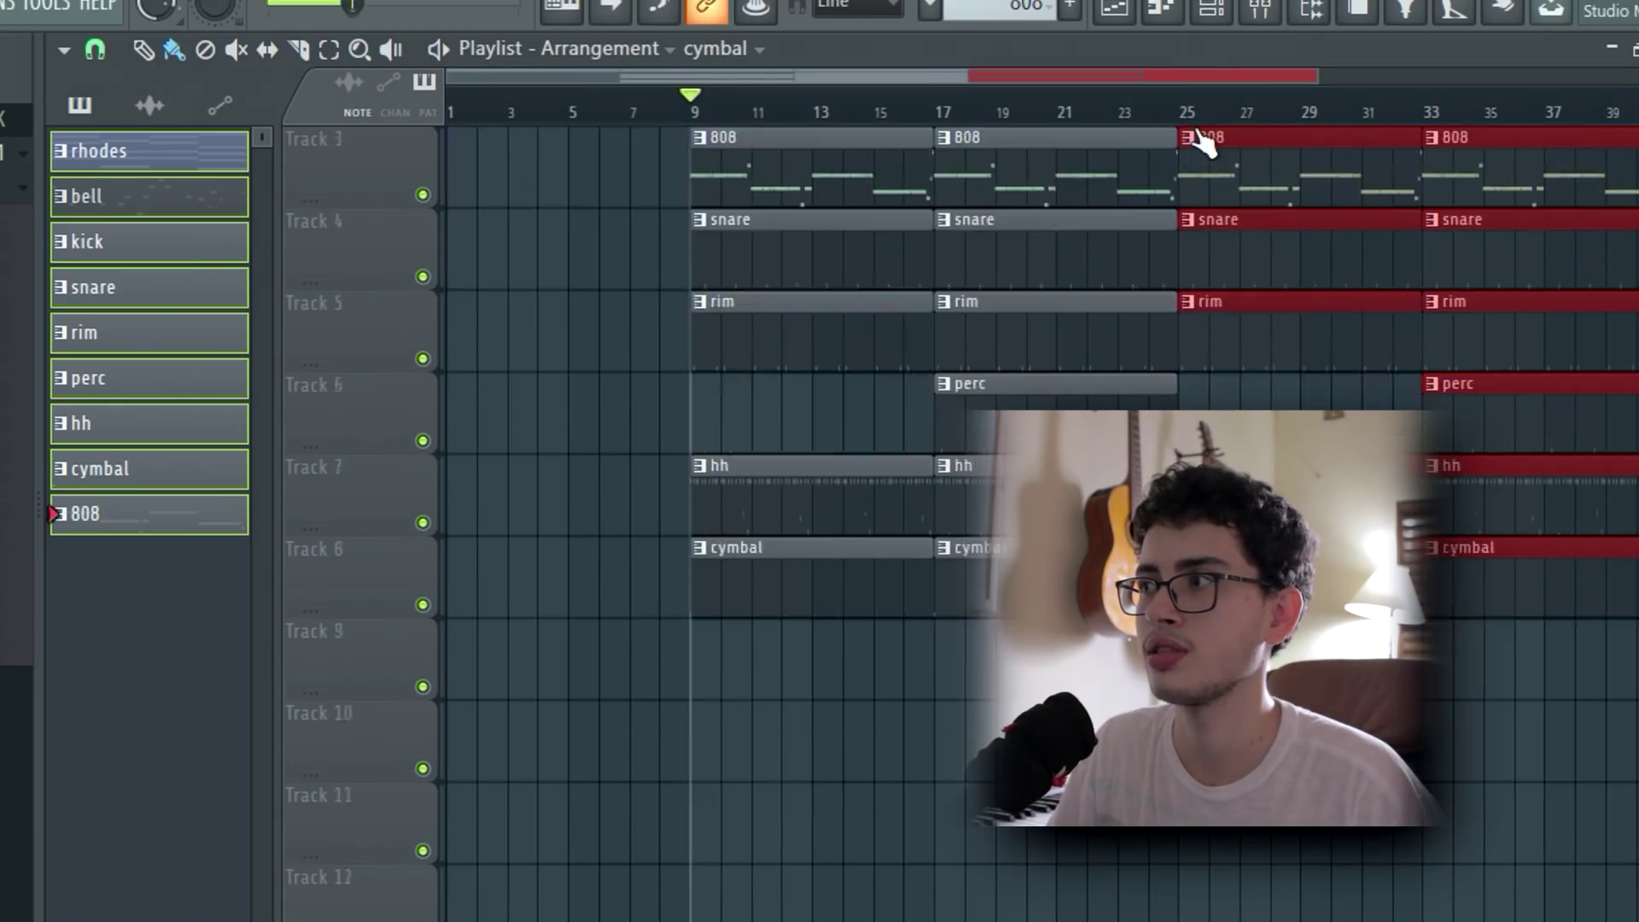
{"action": "scroll", "coordinate": [1189, 172], "scroll_direction": "up", "scroll_amount": 3}
{"action": "scroll", "coordinate": [1110, 124], "scroll_direction": "down", "scroll_amount": 2}
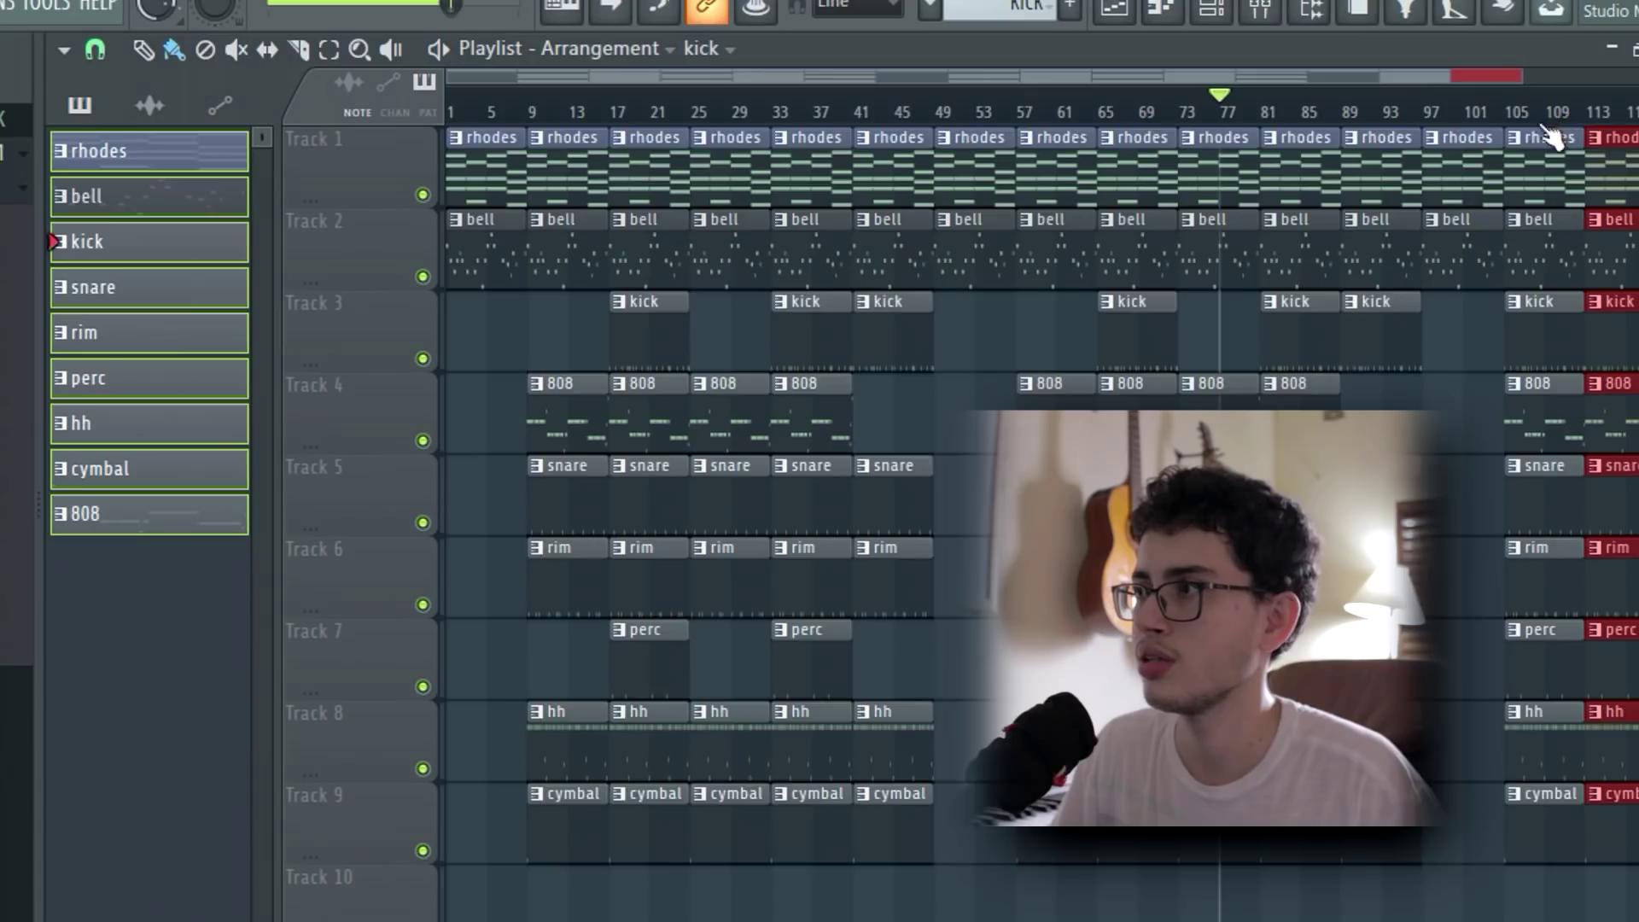
{"action": "key", "text": "ctrl+a"}
{"action": "left_click", "coordinate": [1506, 109]}
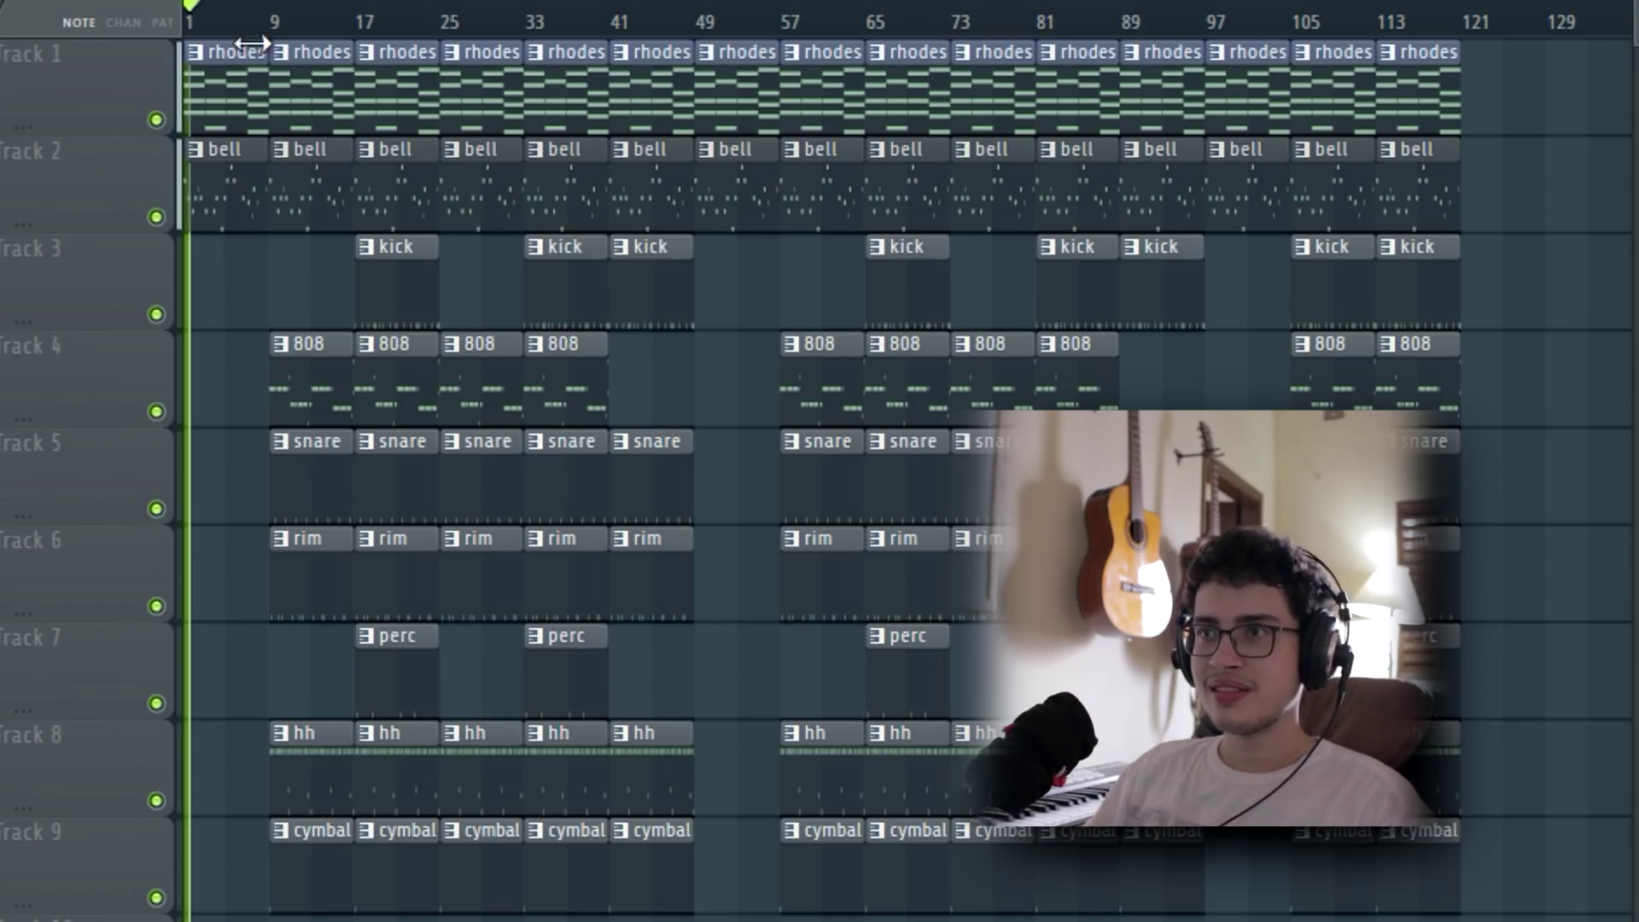
Play the arrangement from the start and follow the playhead through the intro, the drum entry at bar 9 and the kick section at bar 17.
{"action": "scroll", "coordinate": [236, 32], "scroll_direction": "up", "scroll_amount": 4}
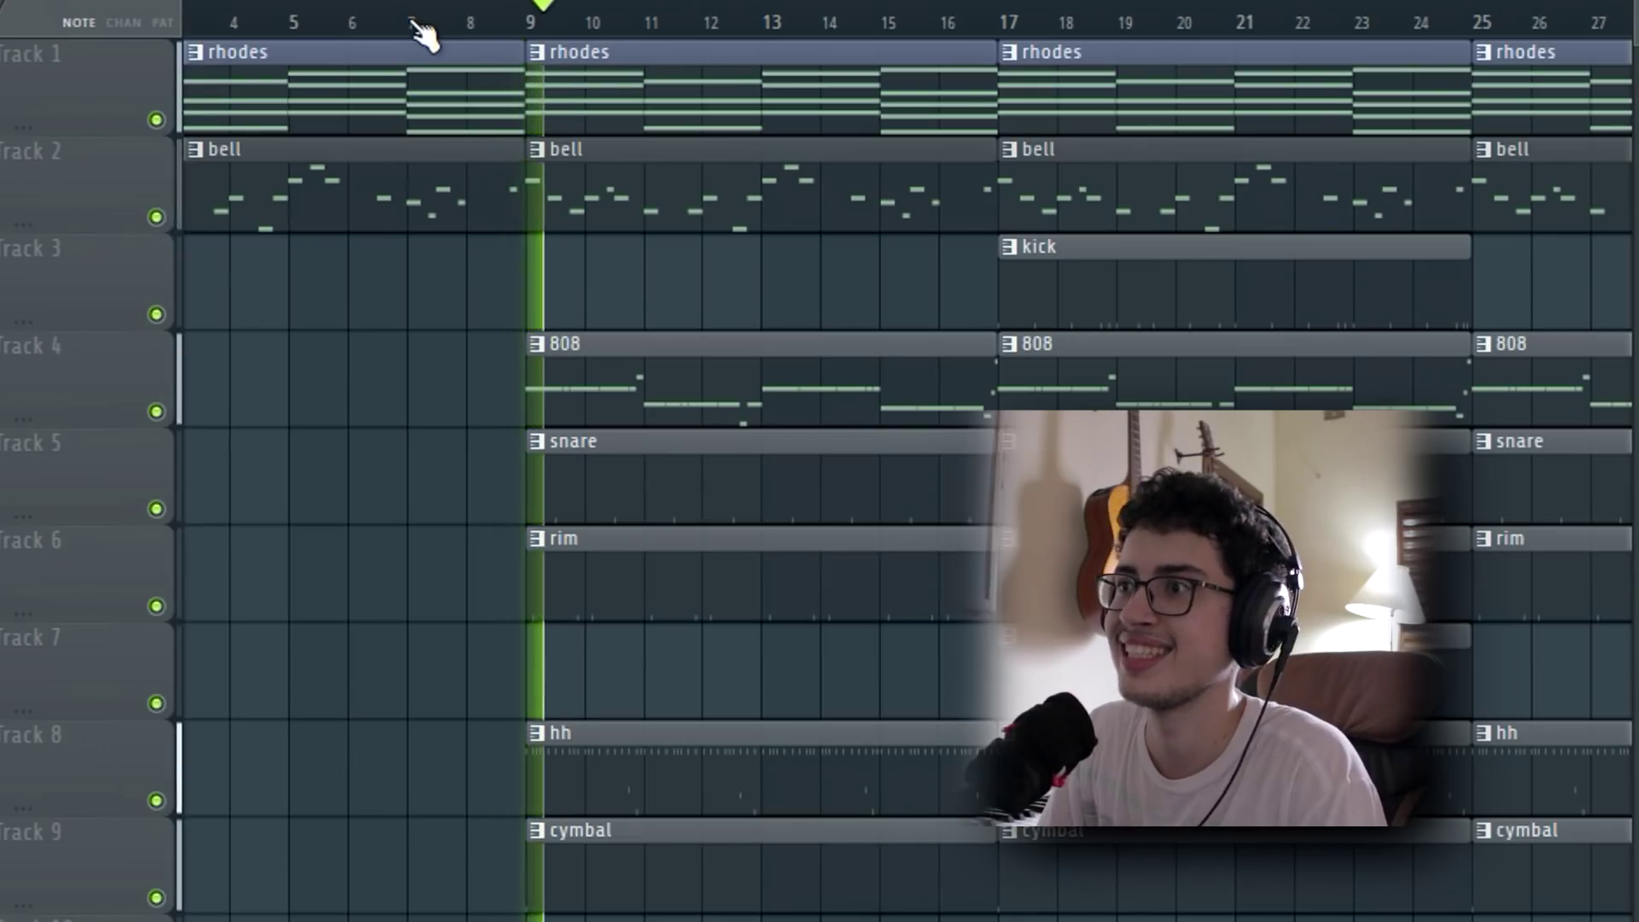
{"action": "scroll", "coordinate": [419, 30], "scroll_direction": "down", "scroll_amount": 3}
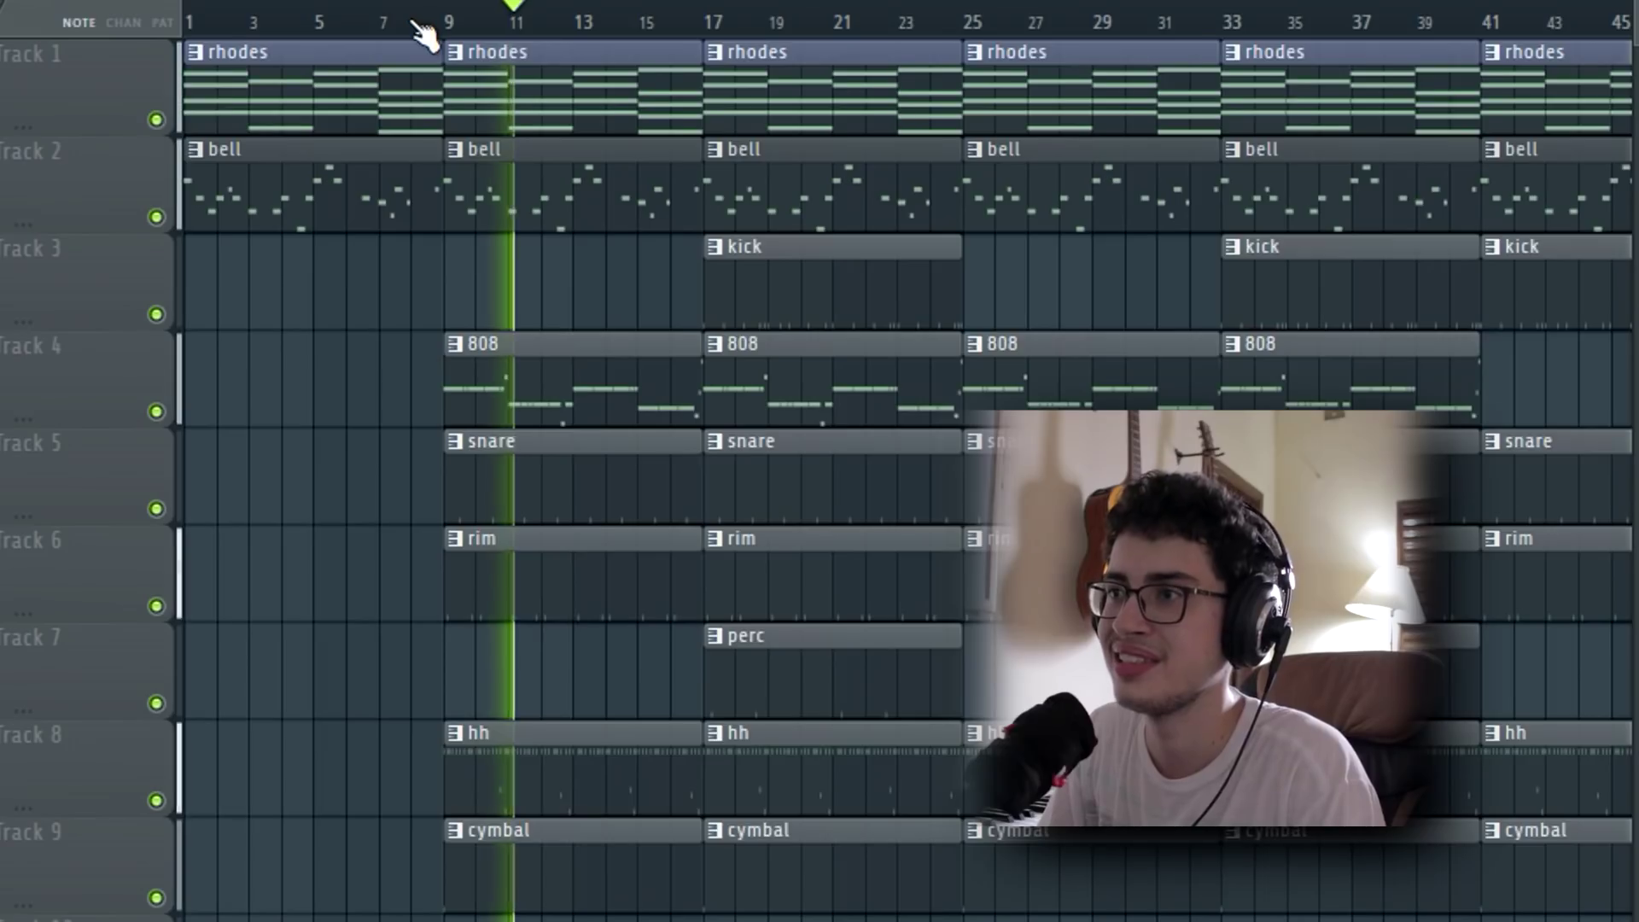
{"action": "scroll", "coordinate": [422, 32], "scroll_direction": "down", "scroll_amount": 2}
{"action": "scroll", "coordinate": [423, 33], "scroll_direction": "up", "scroll_amount": 3}
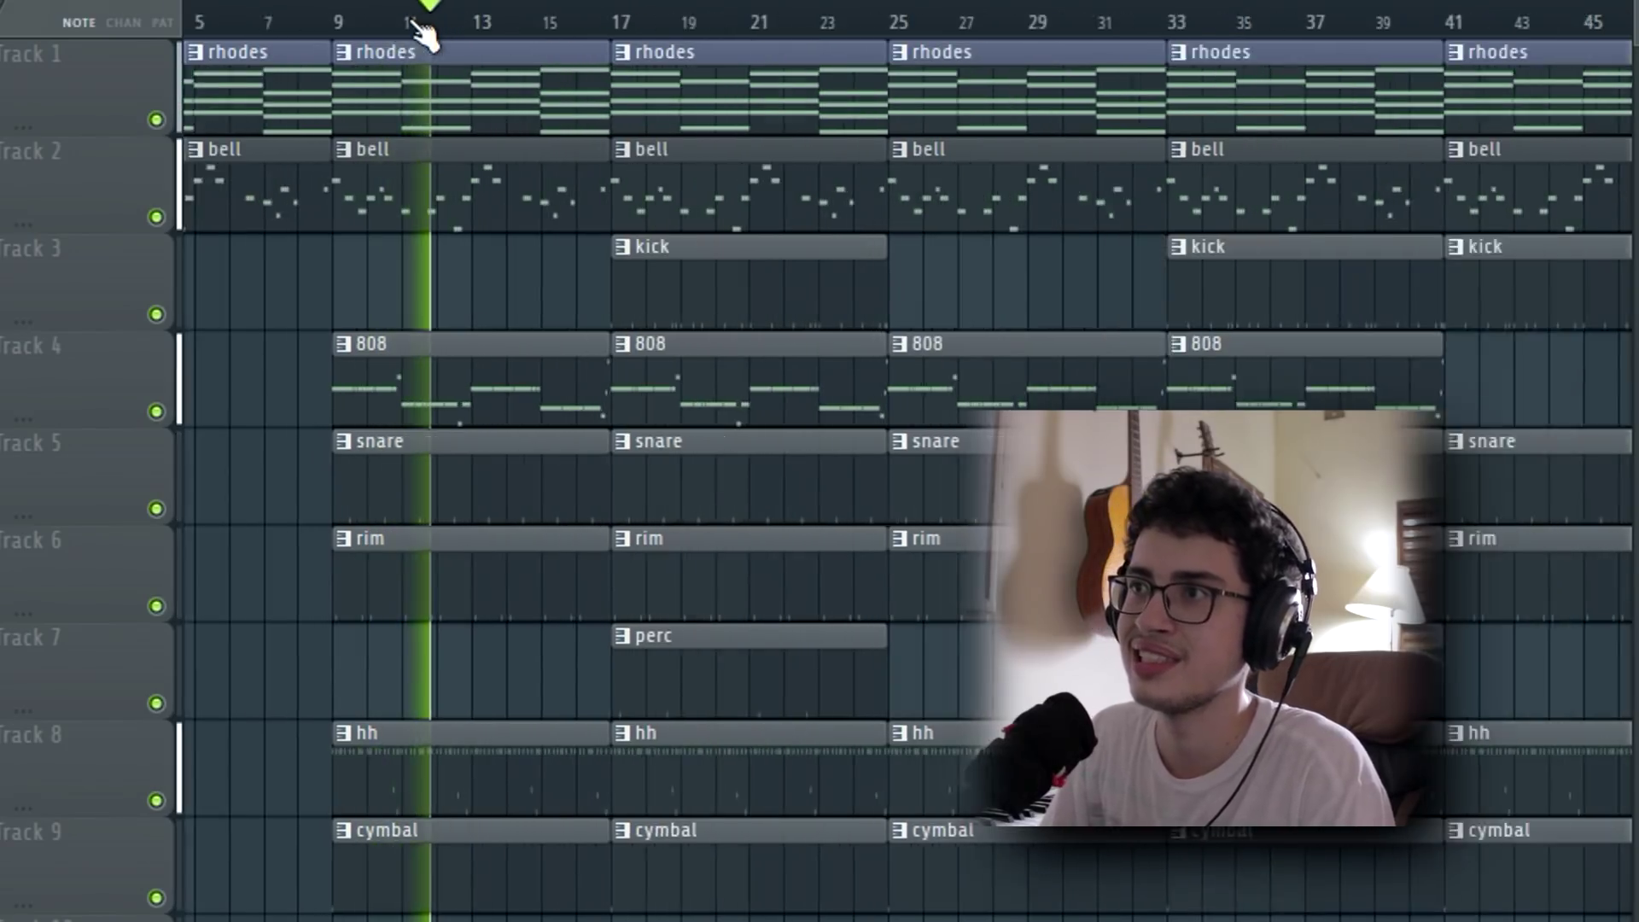
{"action": "scroll", "coordinate": [423, 32], "scroll_direction": "down", "scroll_amount": 3}
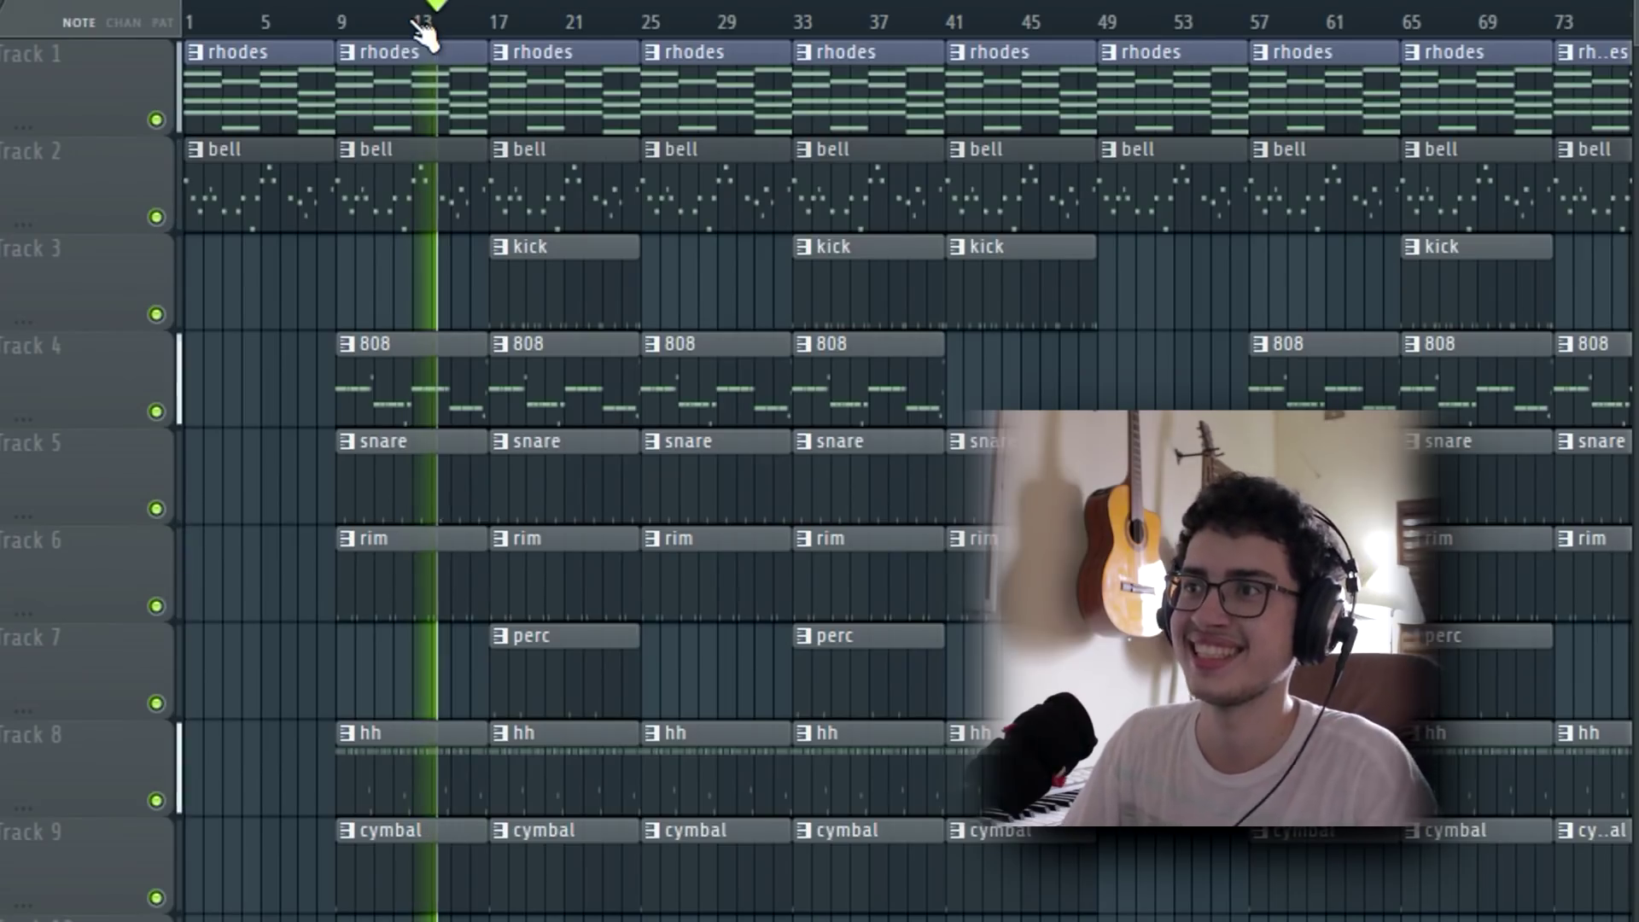
{"action": "scroll", "coordinate": [424, 32], "scroll_direction": "up", "scroll_amount": 5}
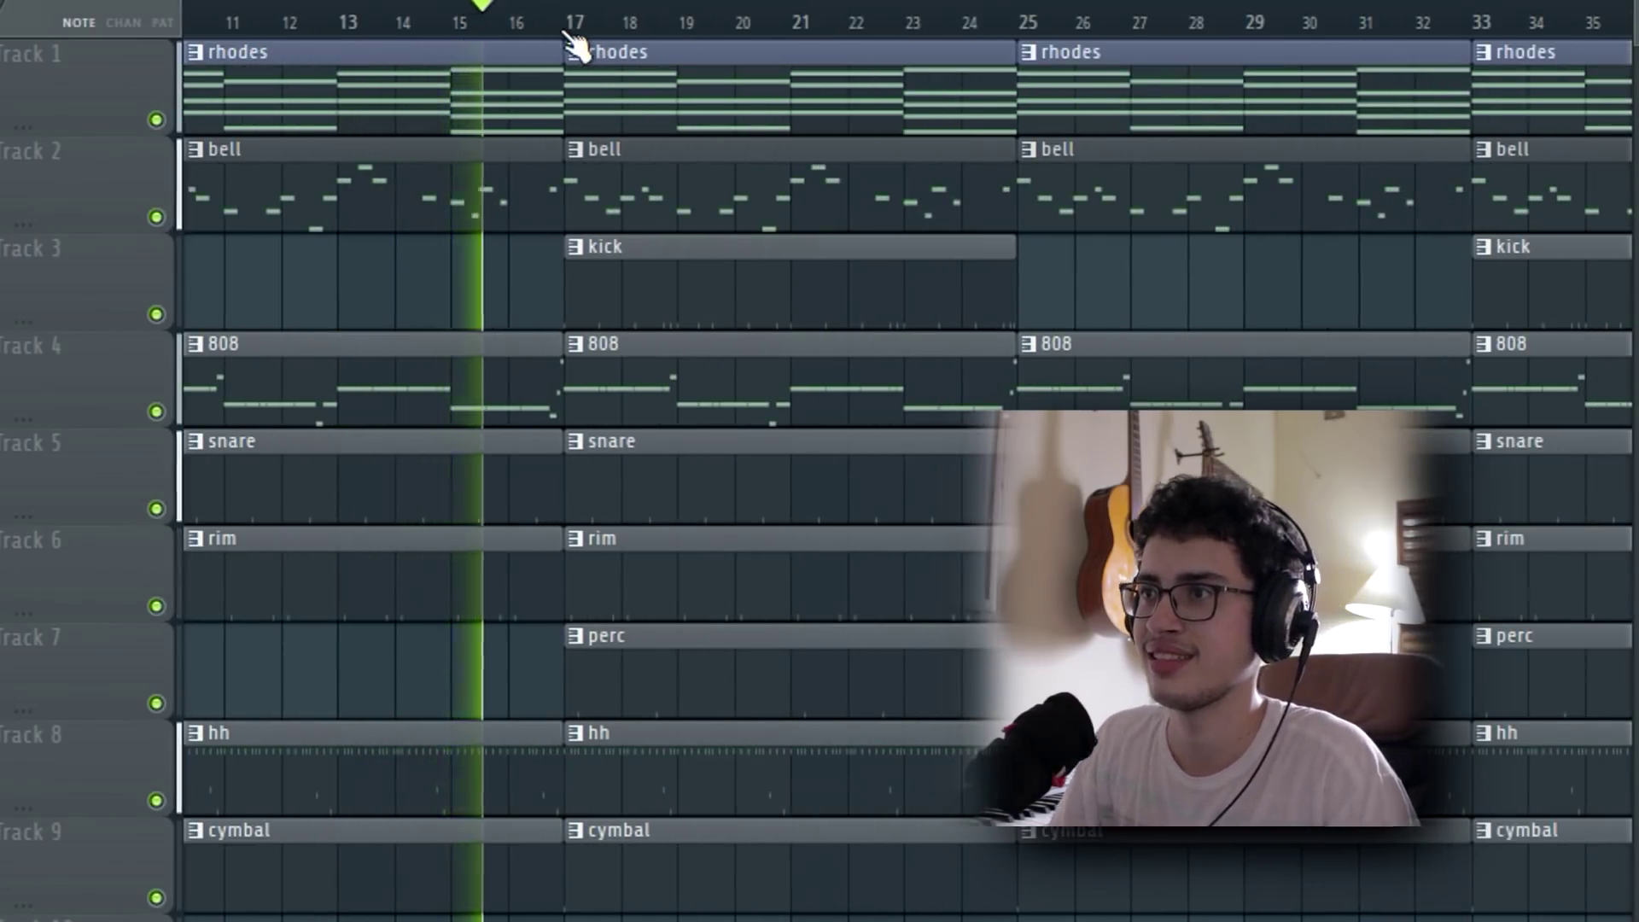
{"action": "scroll", "coordinate": [574, 44], "scroll_direction": "down", "scroll_amount": 2}
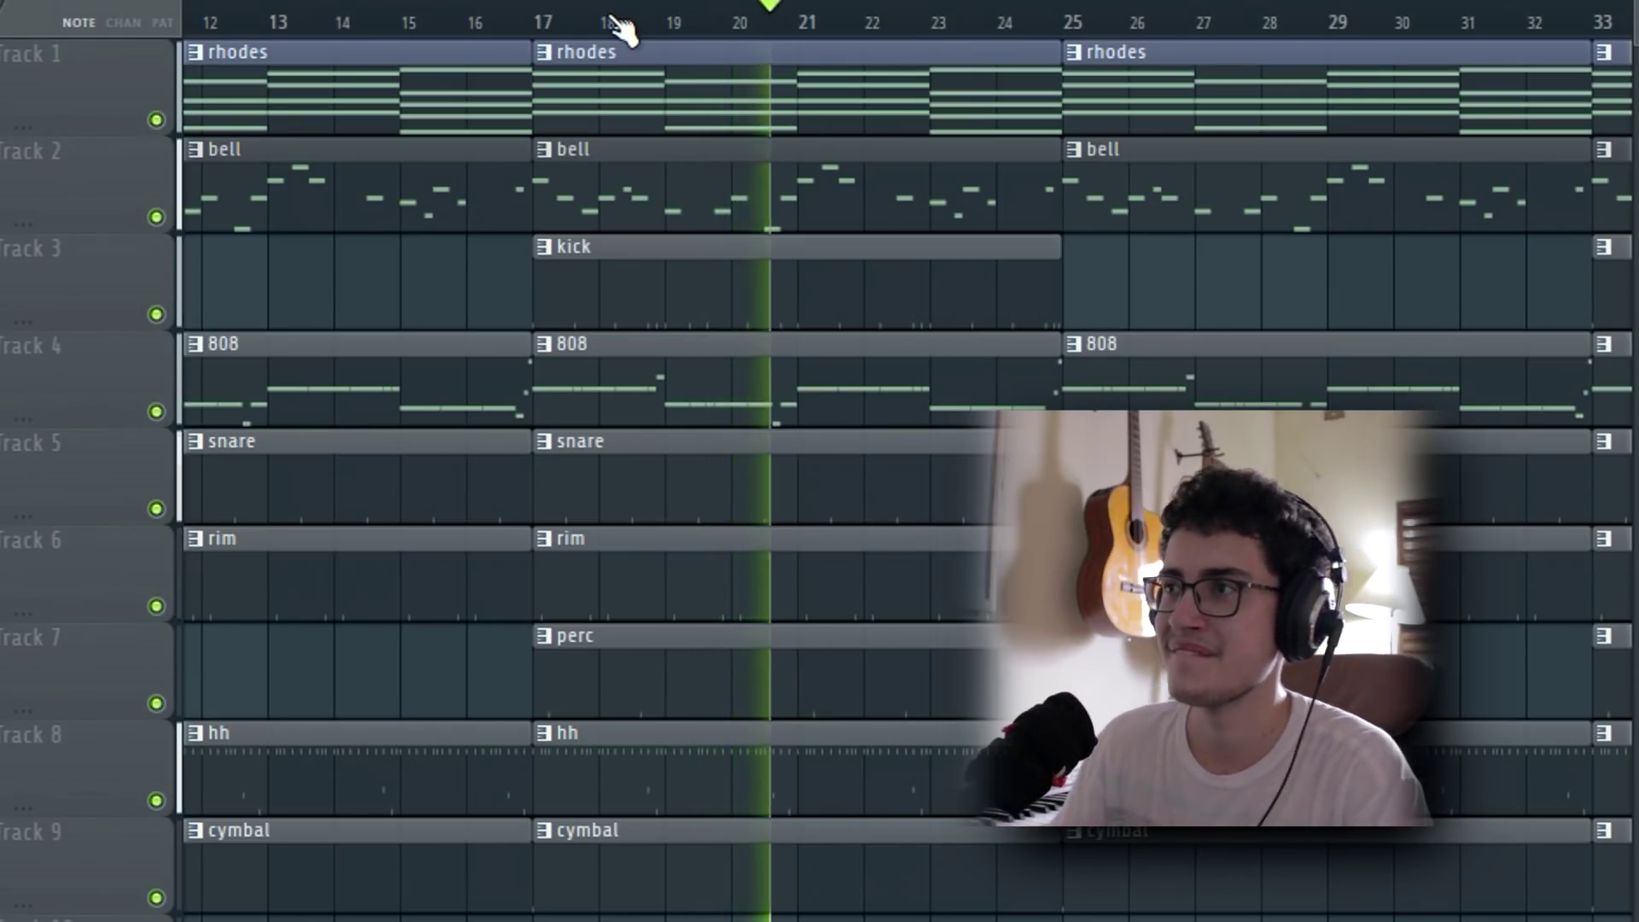
{"action": "scroll", "coordinate": [563, 38], "scroll_direction": "down", "scroll_amount": 5}
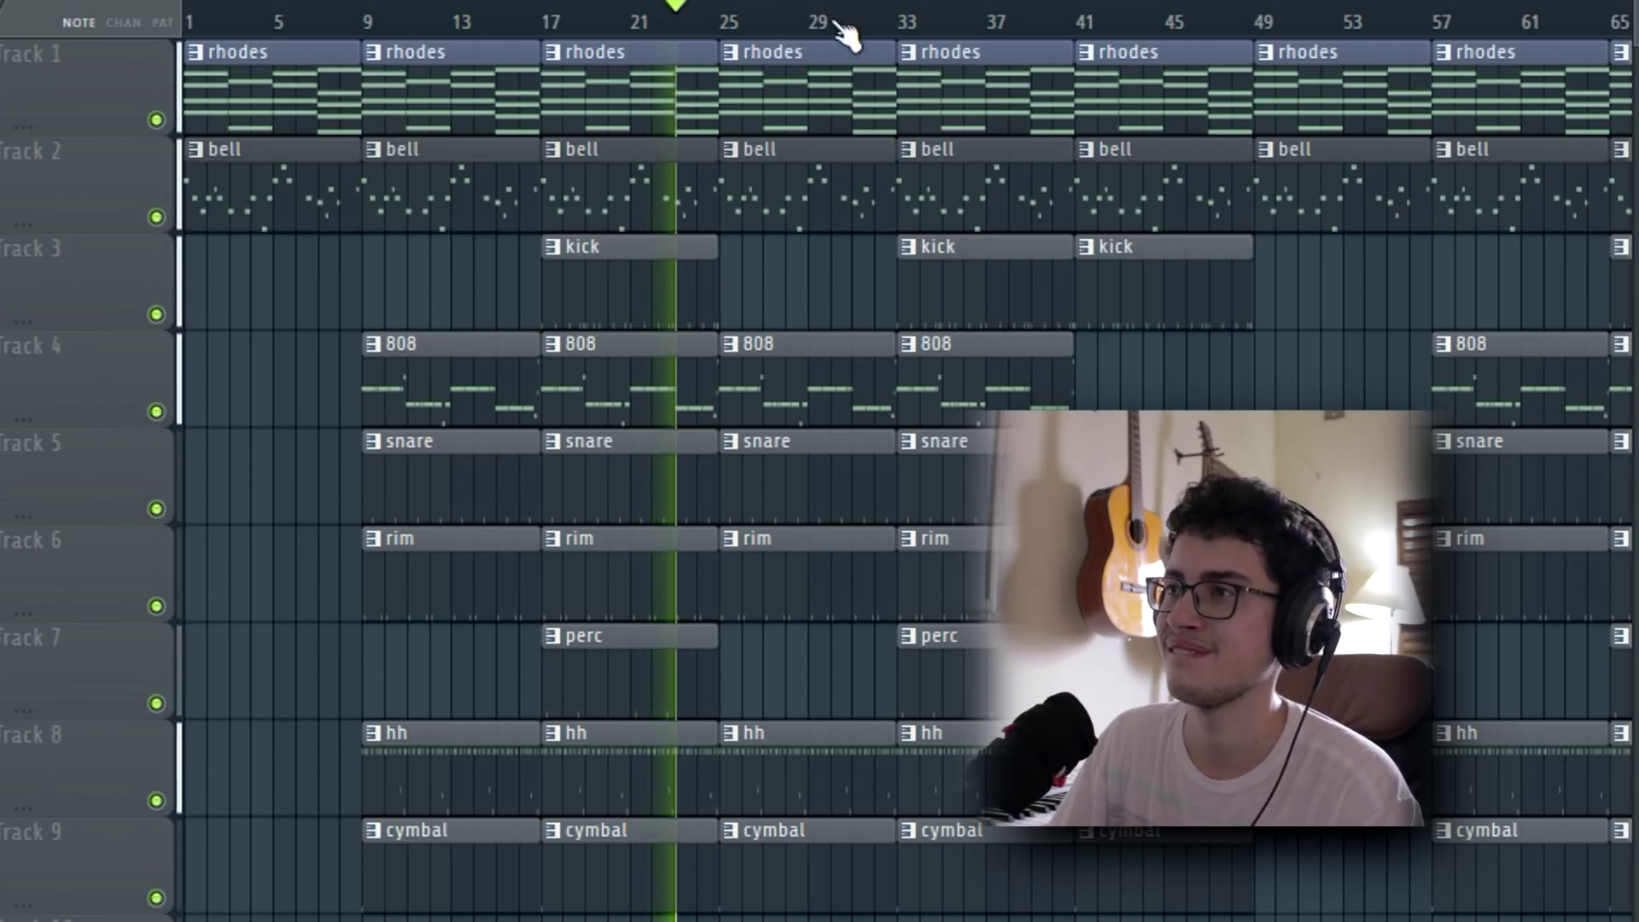
{"action": "scroll", "coordinate": [747, 42], "scroll_direction": "up", "scroll_amount": 8}
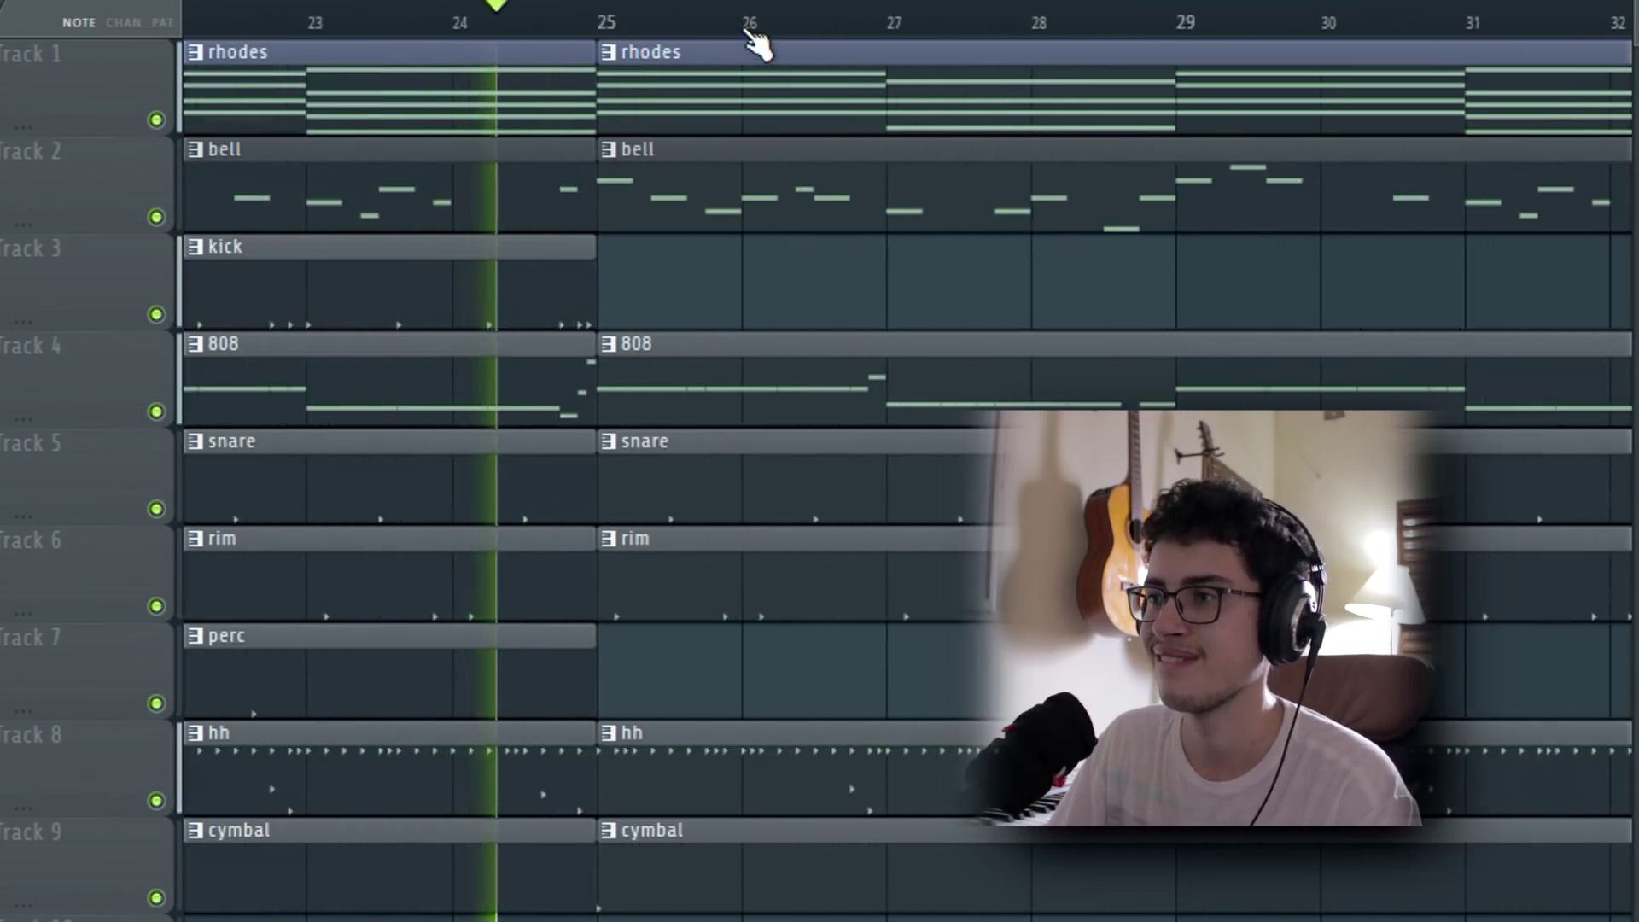